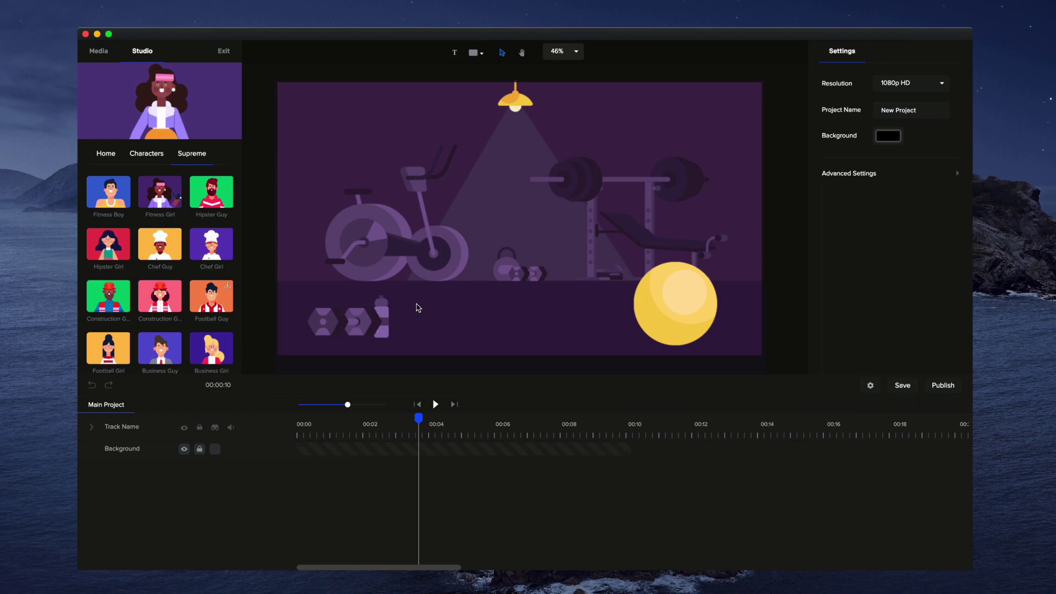
Step: Place Fitness Girl in the gym scene with her clip at 00:00 and an Idle action
left_click_drag(161, 193, 429, 250)
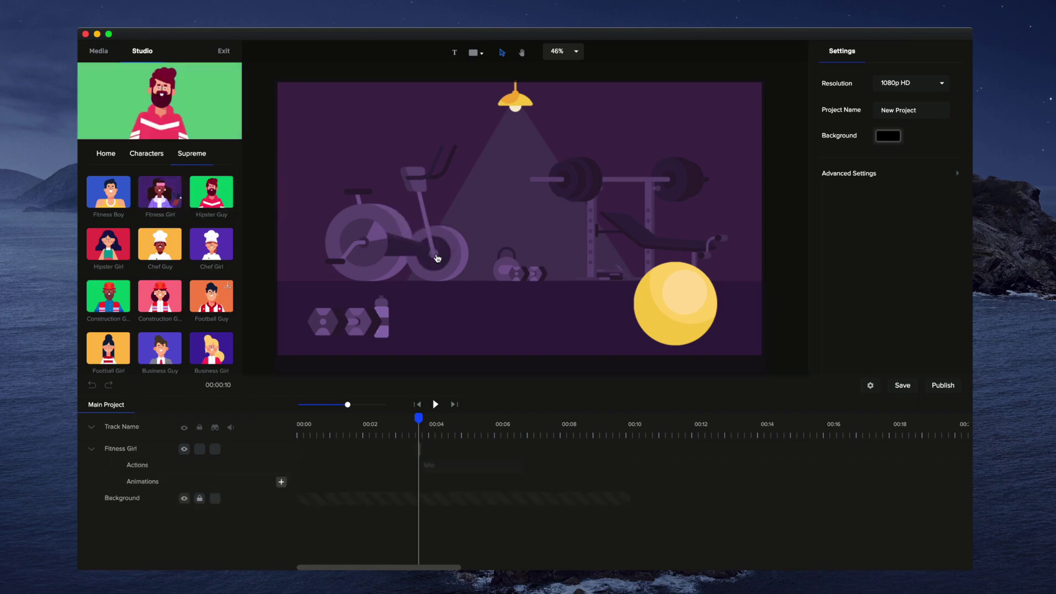
left_click_drag(476, 454, 354, 453)
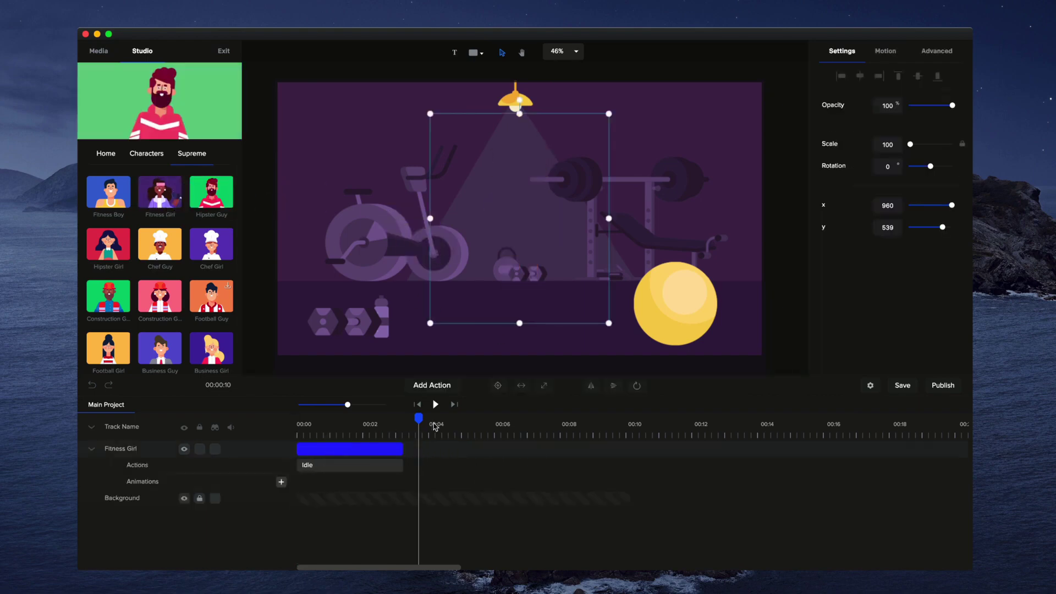
left_click(418, 404)
left_click(376, 468)
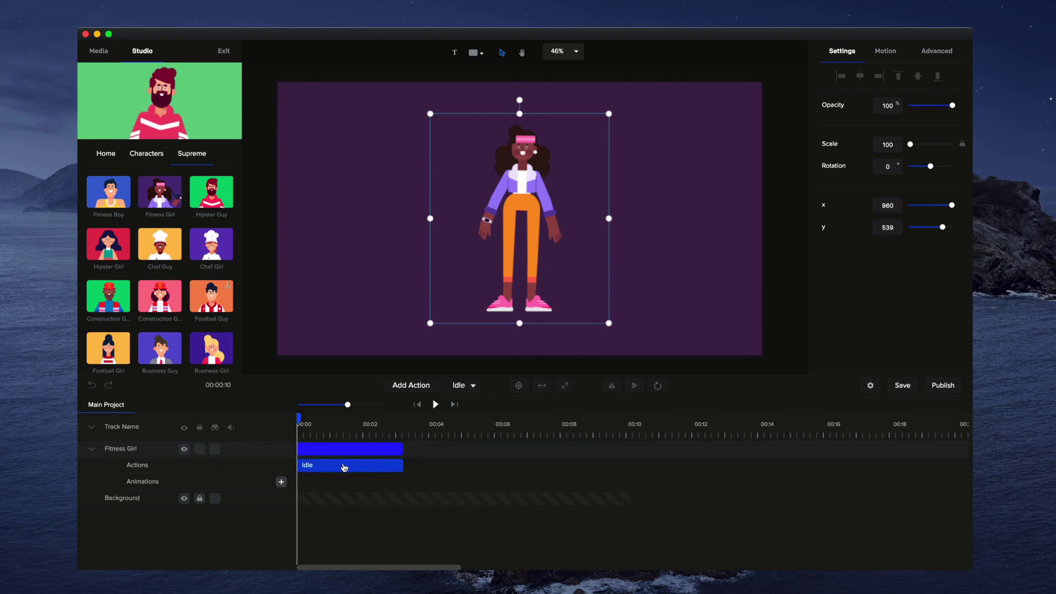
Step: Switch Fitness Girl's action from Idle to Walk In and preview the walk
left_click(471, 386)
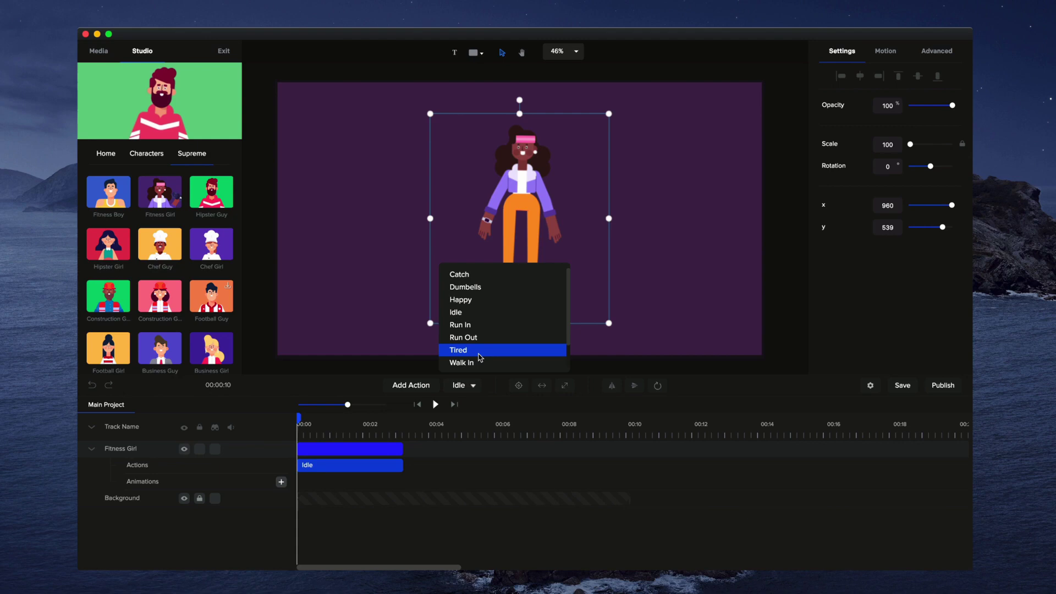
left_click(476, 363)
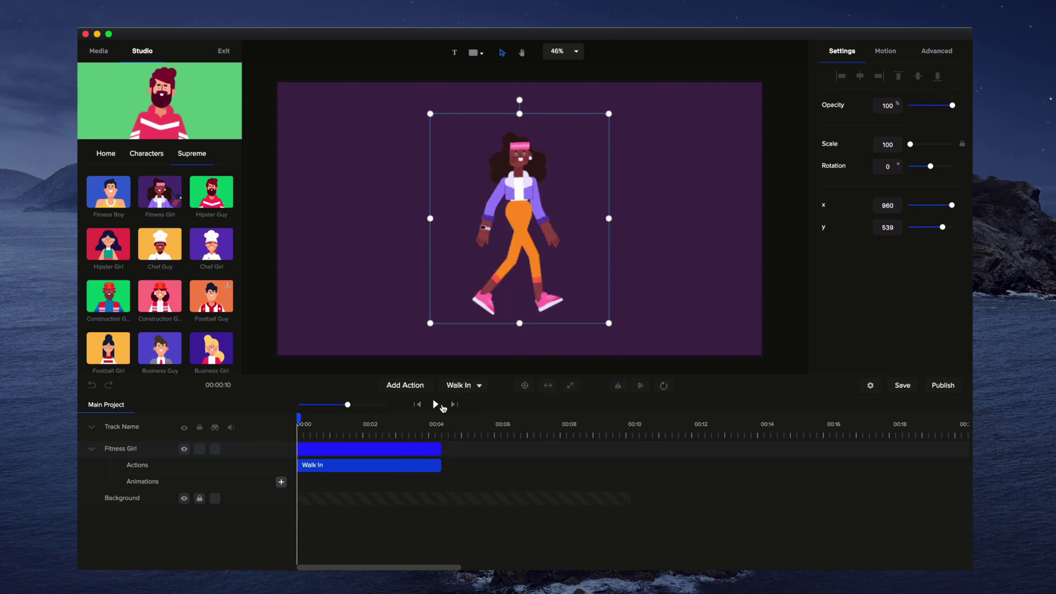
left_click(438, 406)
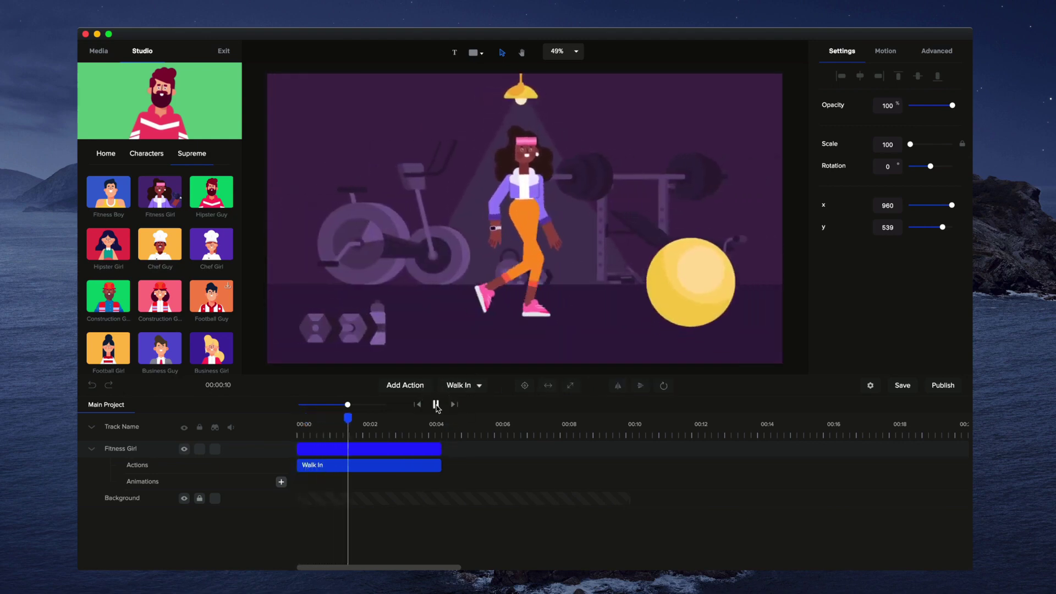
left_click(436, 405)
left_click(463, 308)
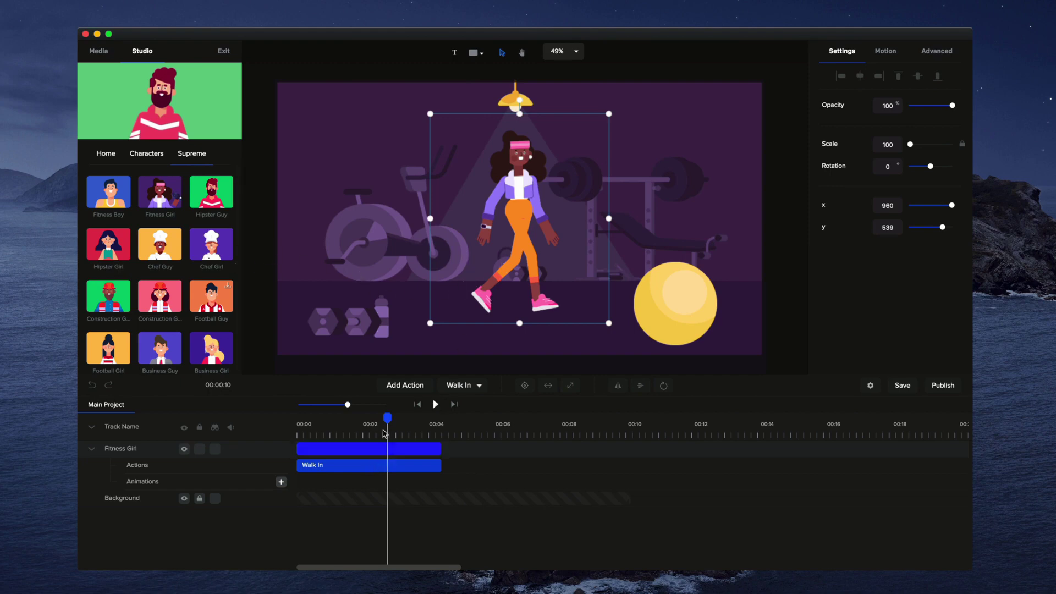
left_click_drag(384, 434, 361, 438)
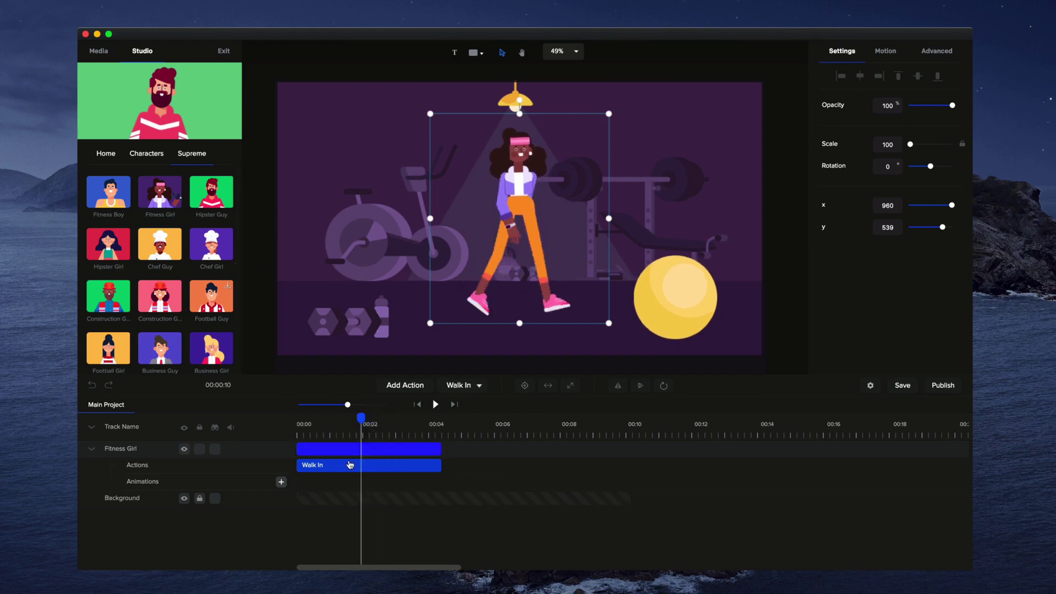
Step: Trim her clip to about two seconds and realign it to 00:00
left_click(303, 447)
left_click_drag(299, 448, 367, 448)
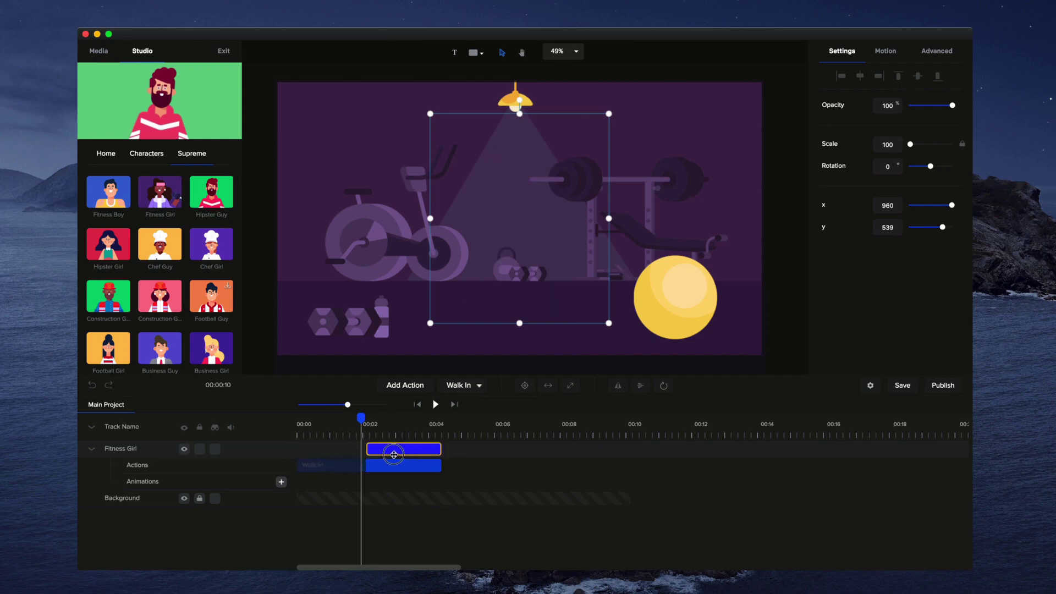
left_click_drag(366, 447, 312, 449)
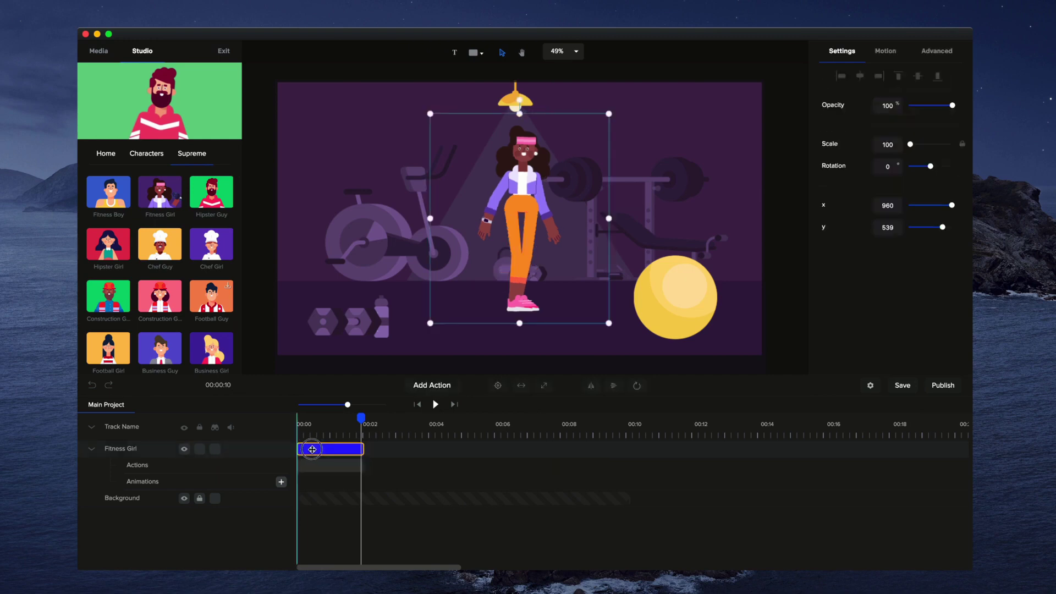
left_click(415, 405)
left_click_drag(349, 406, 365, 405)
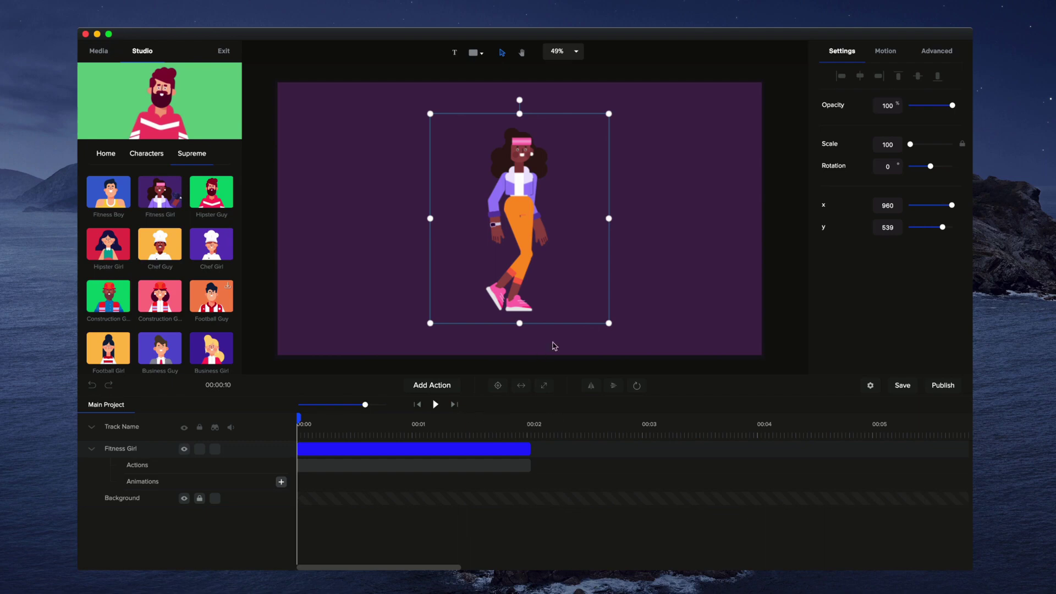
Step: Add a Slide Right entrance animation stretched to fill her clip
left_click(896, 56)
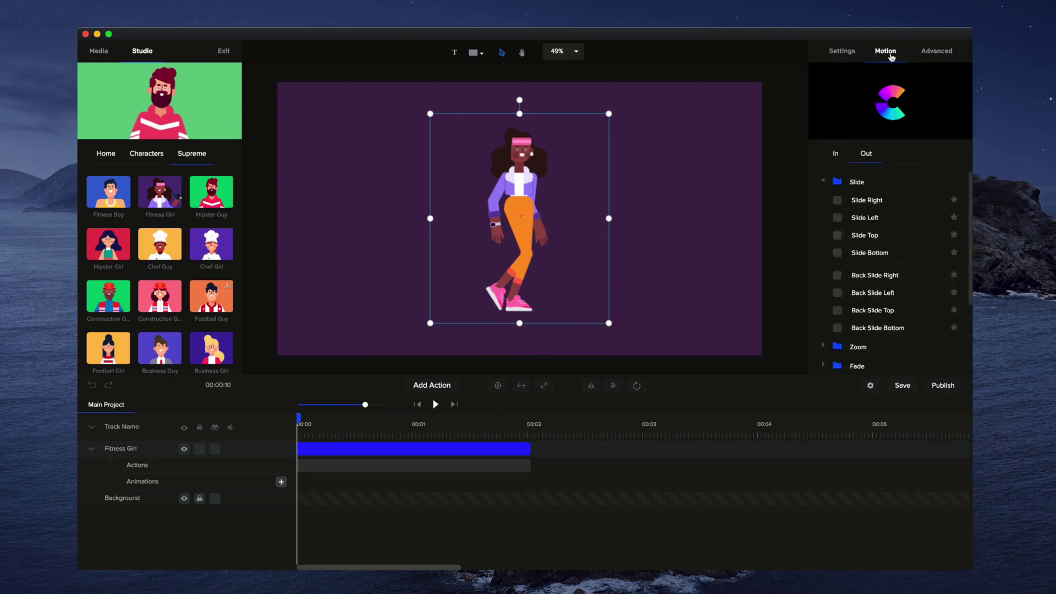
left_click(839, 158)
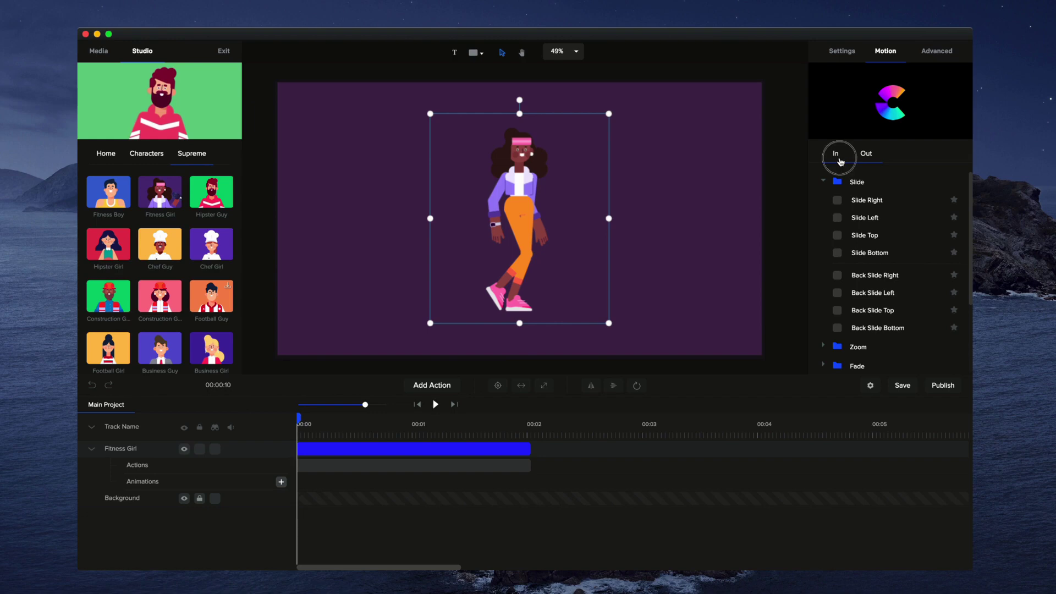
left_click(838, 199)
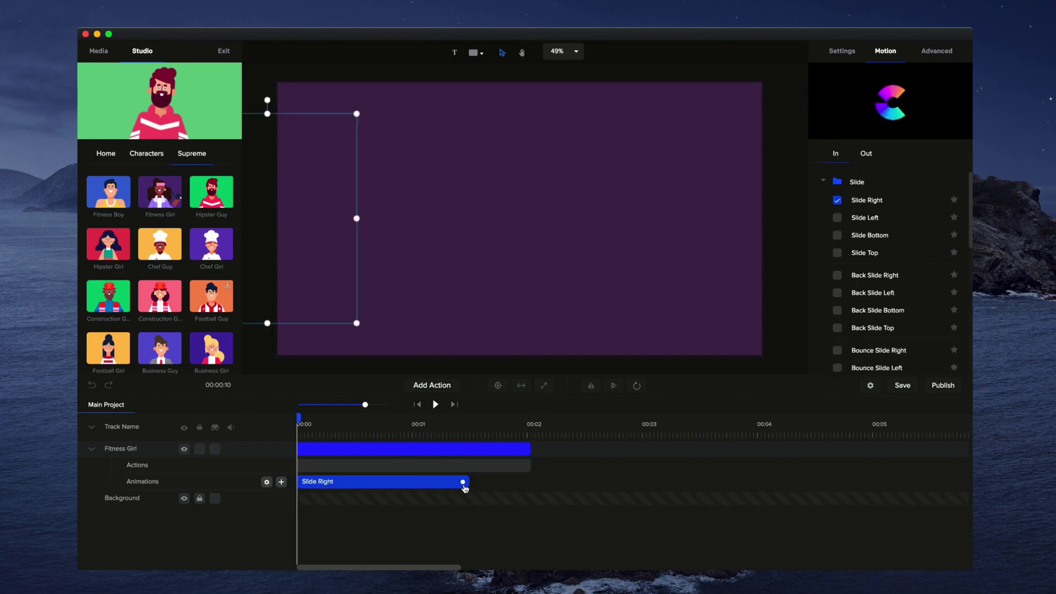
left_click_drag(463, 483, 517, 483)
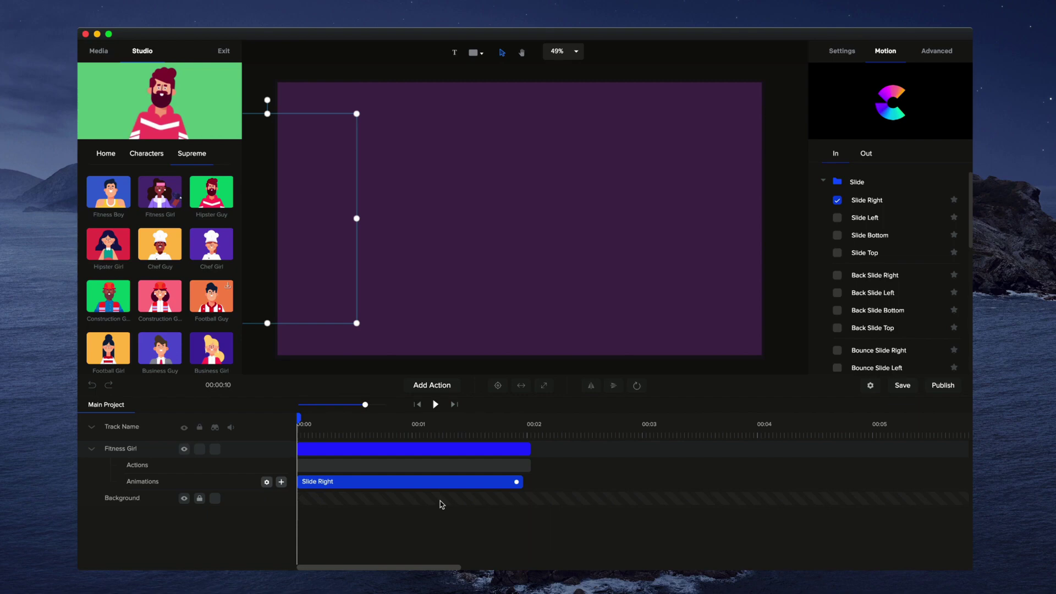
Step: Disable fade on the Slide Right animation and preview the slide-in
right_click(334, 483)
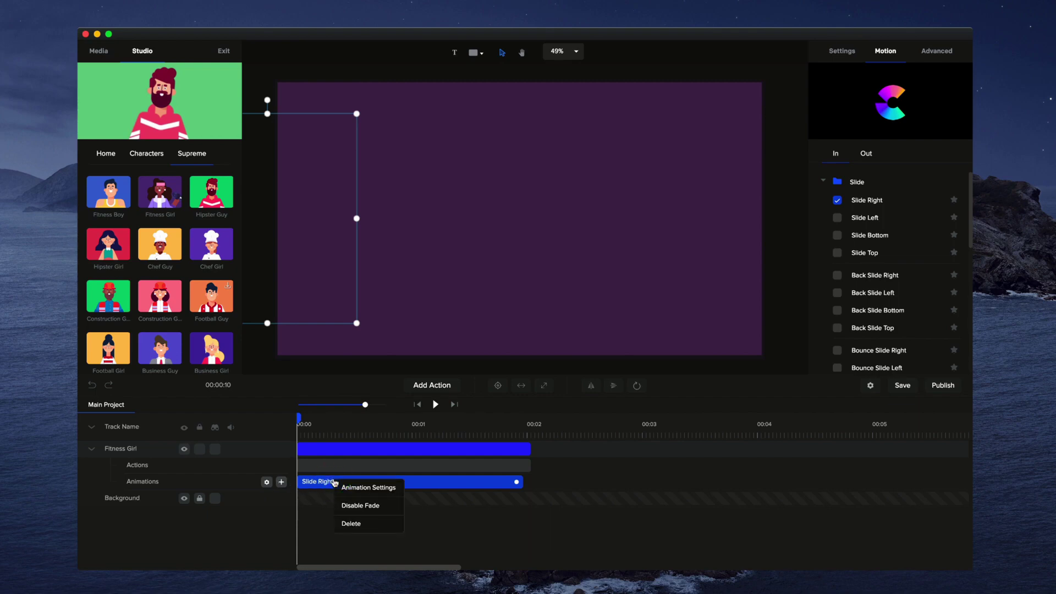
left_click(356, 509)
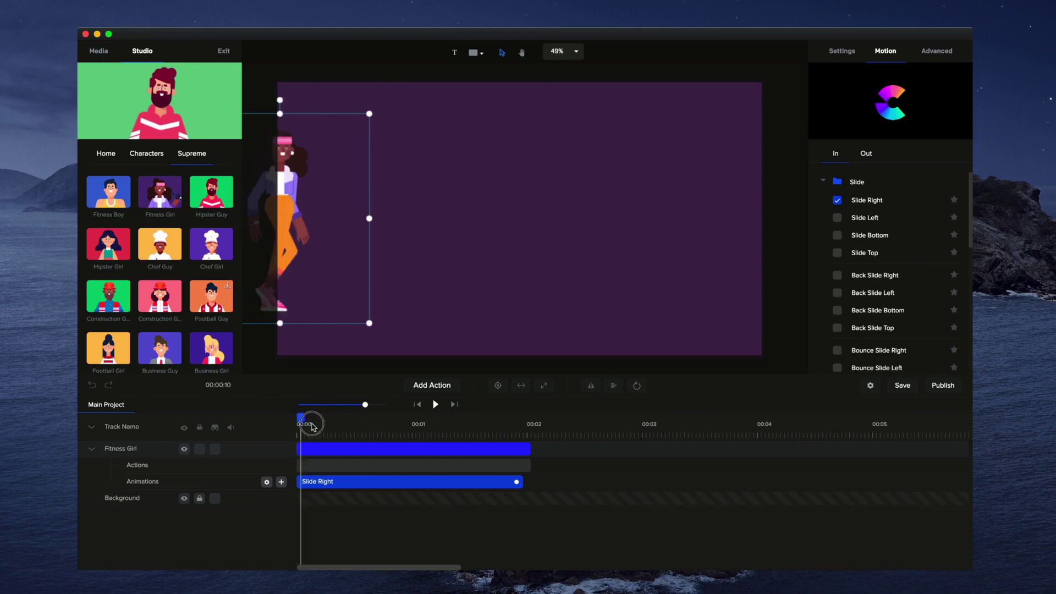
left_click_drag(299, 422, 278, 420)
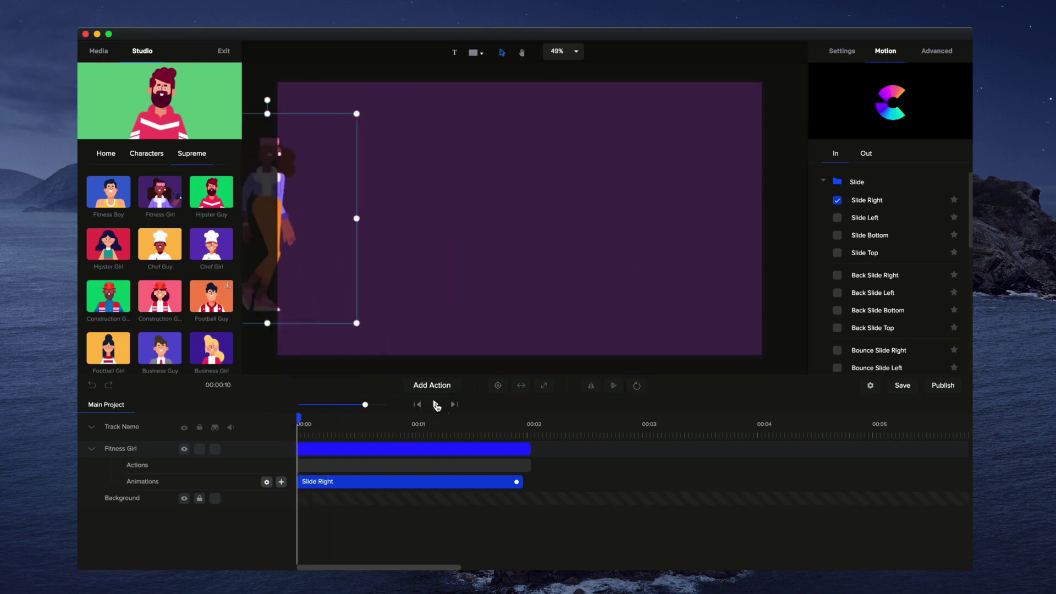
left_click(437, 404)
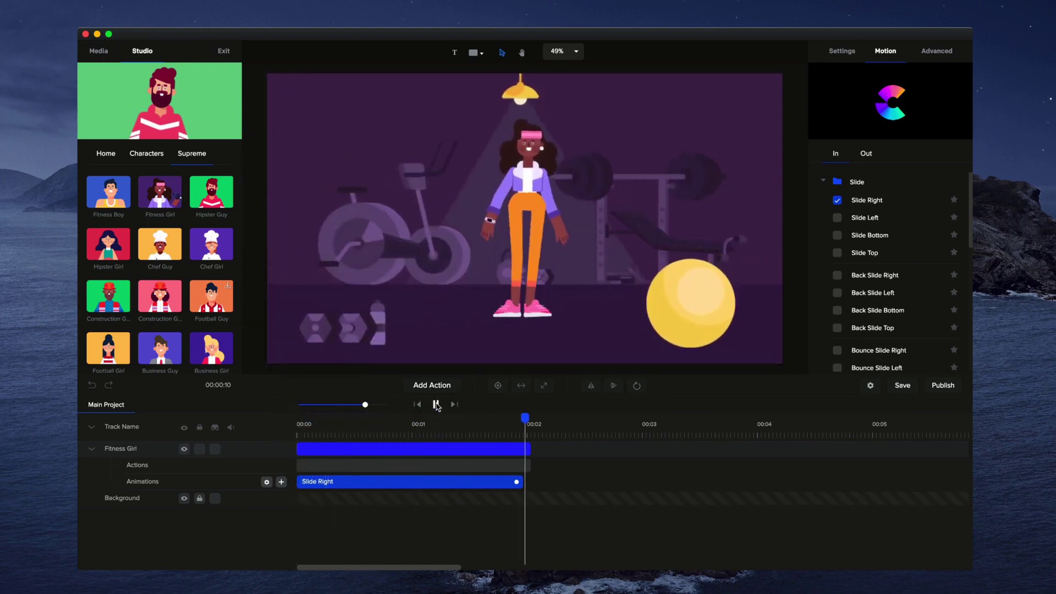
left_click(436, 405)
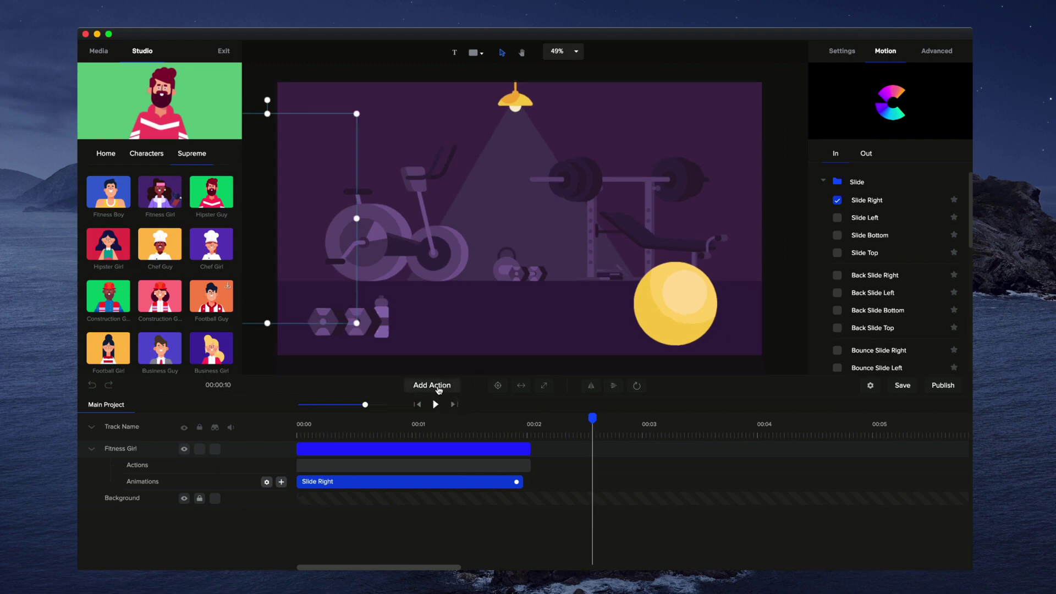
Step: Add a Wave action after the walk, near the 00:02 mark, and scrub to check it
left_click(438, 388)
scroll(462, 330, "down", 2)
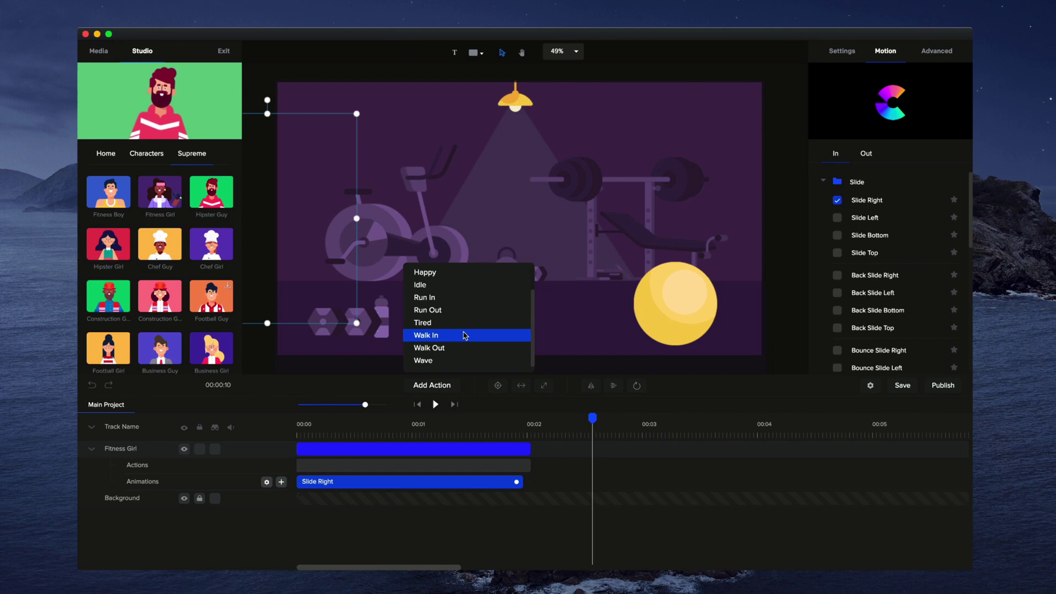
left_click(425, 359)
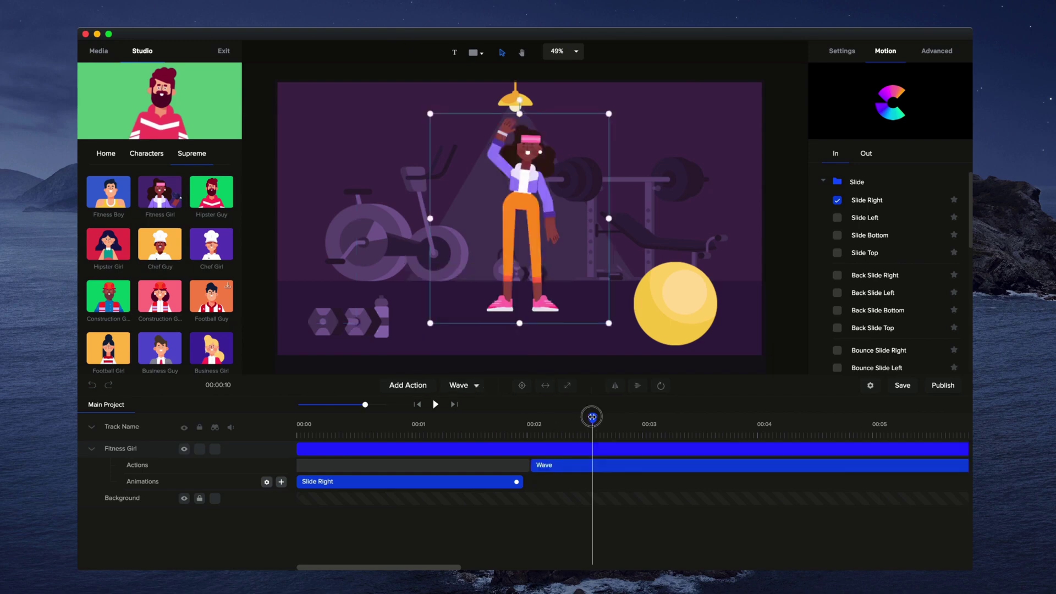
mouse_move(593, 416)
left_mouse_down()
mouse_move(609, 417)
mouse_move(484, 418)
mouse_move(635, 417)
mouse_move(260, 425)
left_mouse_up()
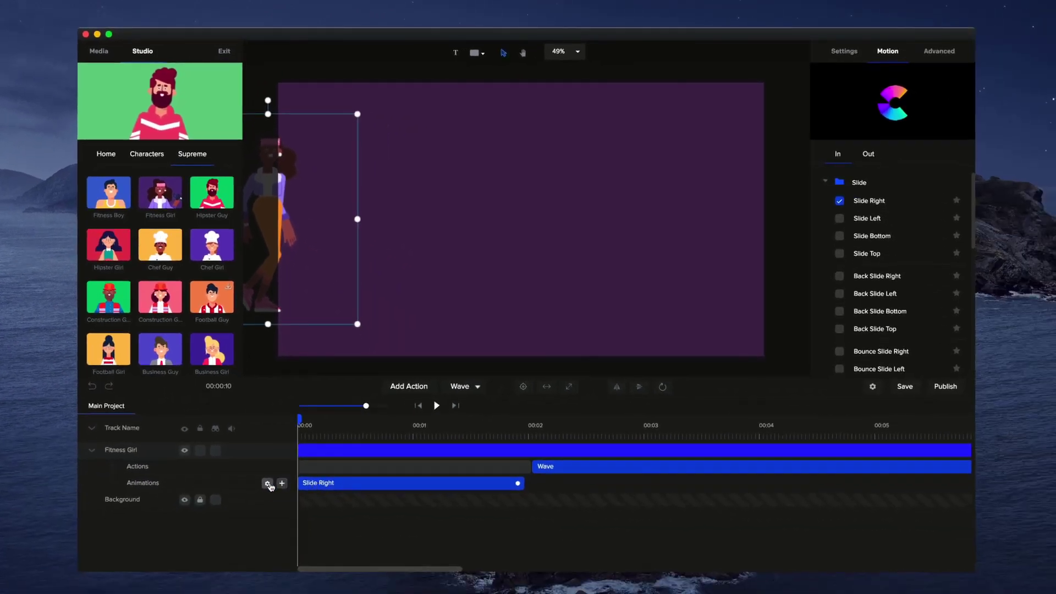
Step: Change the Slide Right starting X from -1000 to -1150 and preview the slide-in and wave
left_click(311, 489)
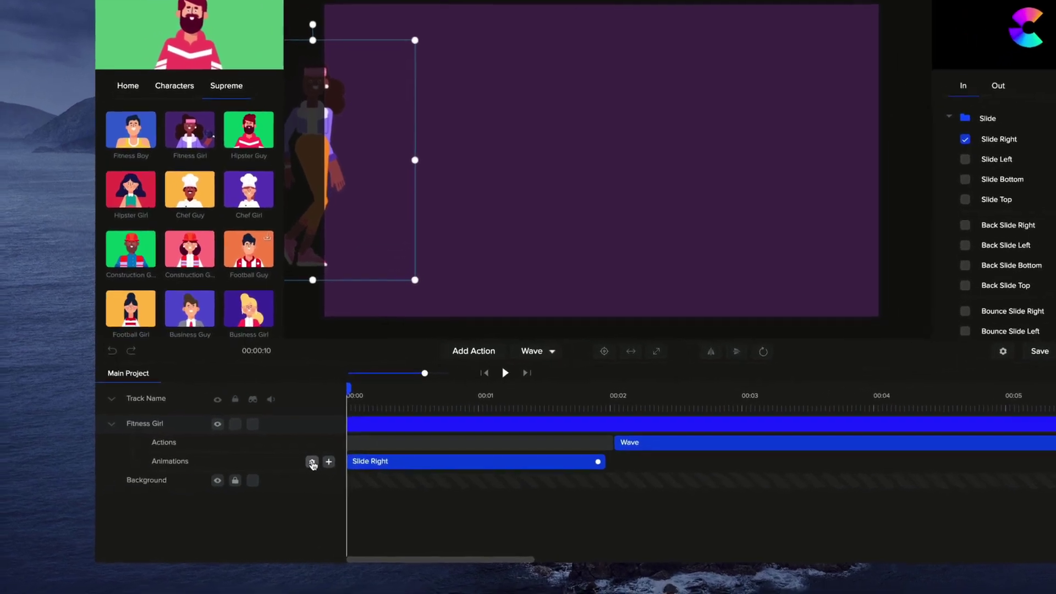
left_click(267, 483)
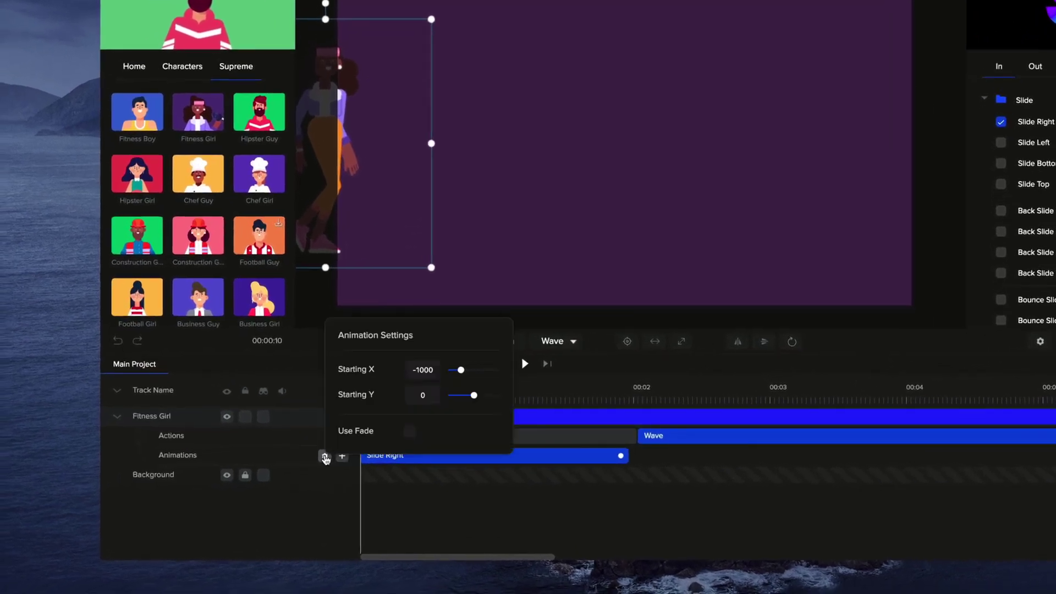
left_click_drag(462, 370, 459, 371)
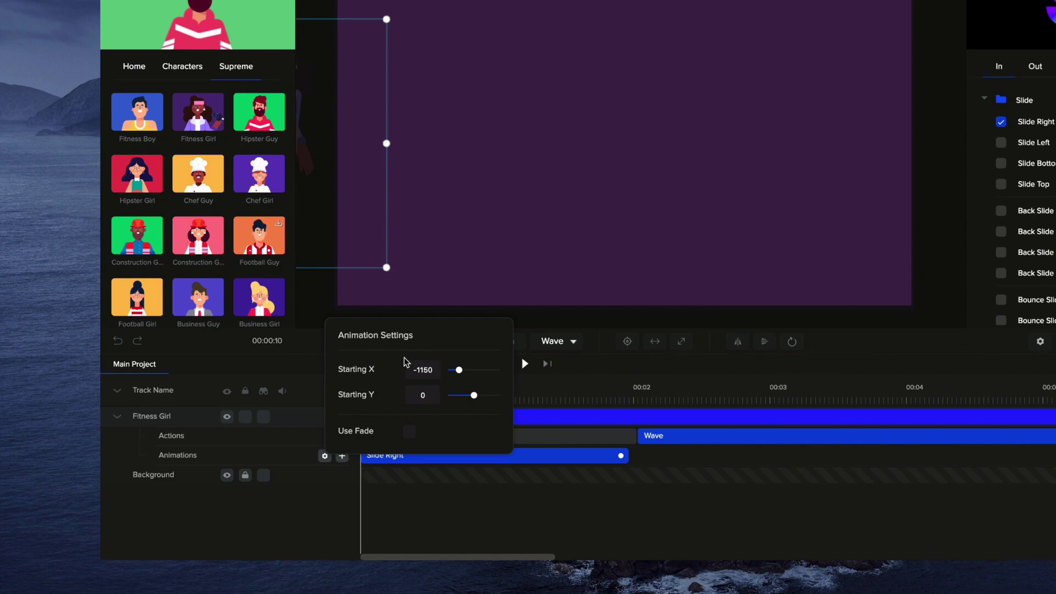
left_click(463, 519)
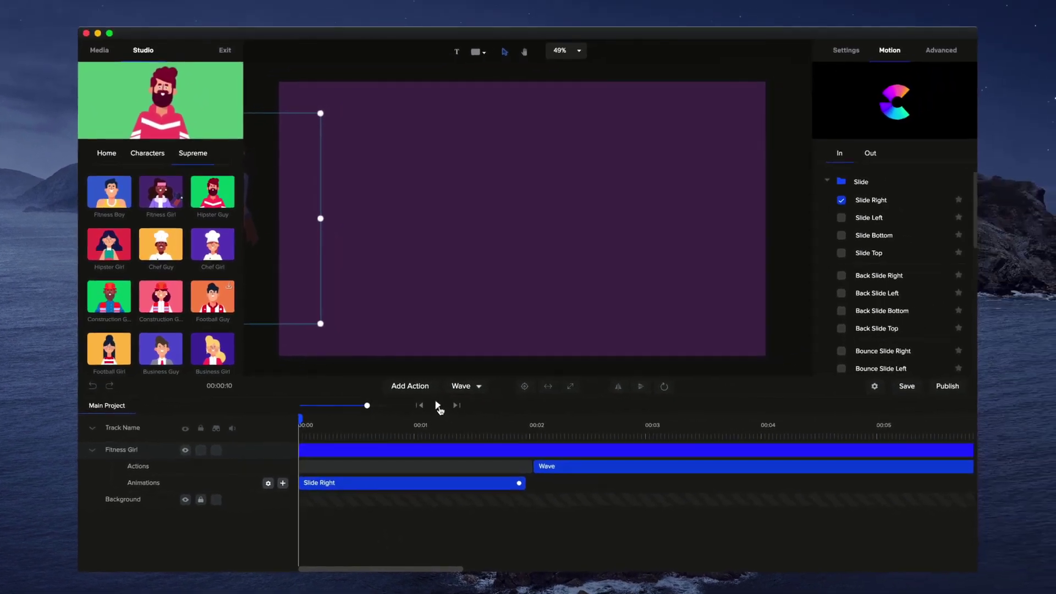
left_click(438, 406)
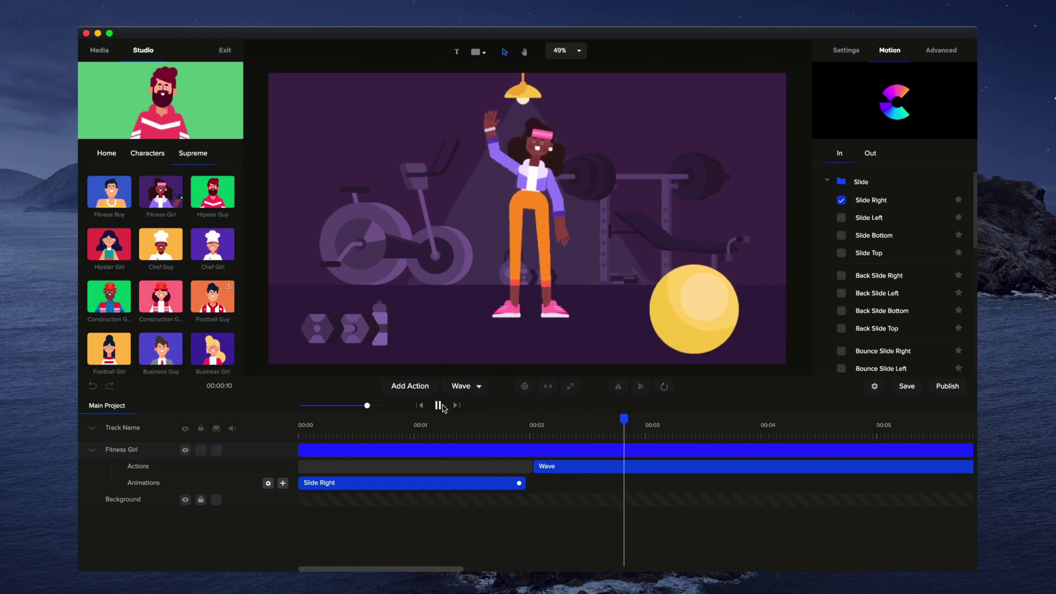
left_click(439, 406)
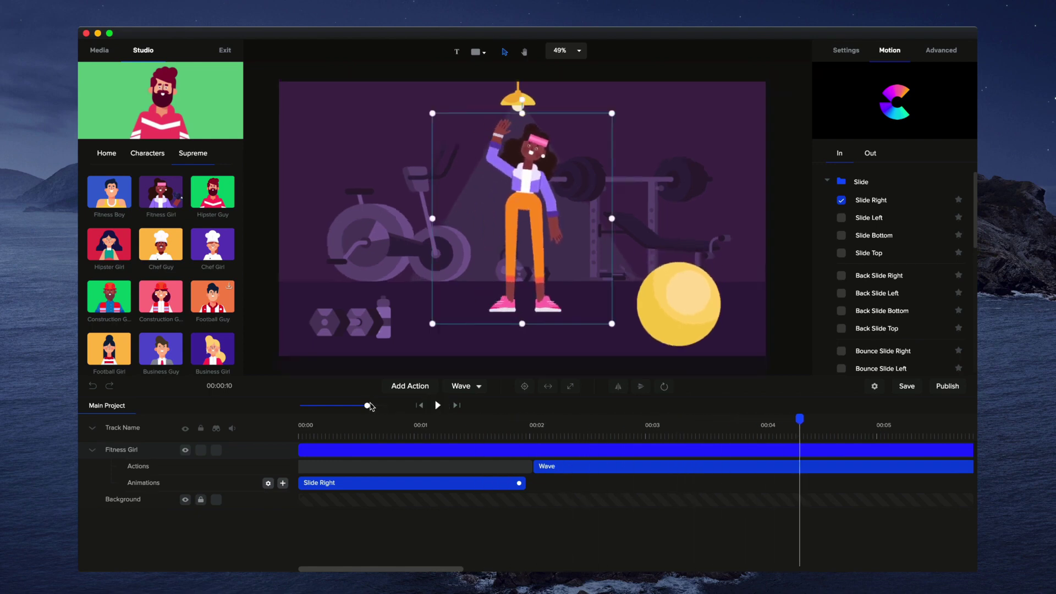
left_click_drag(367, 405, 351, 406)
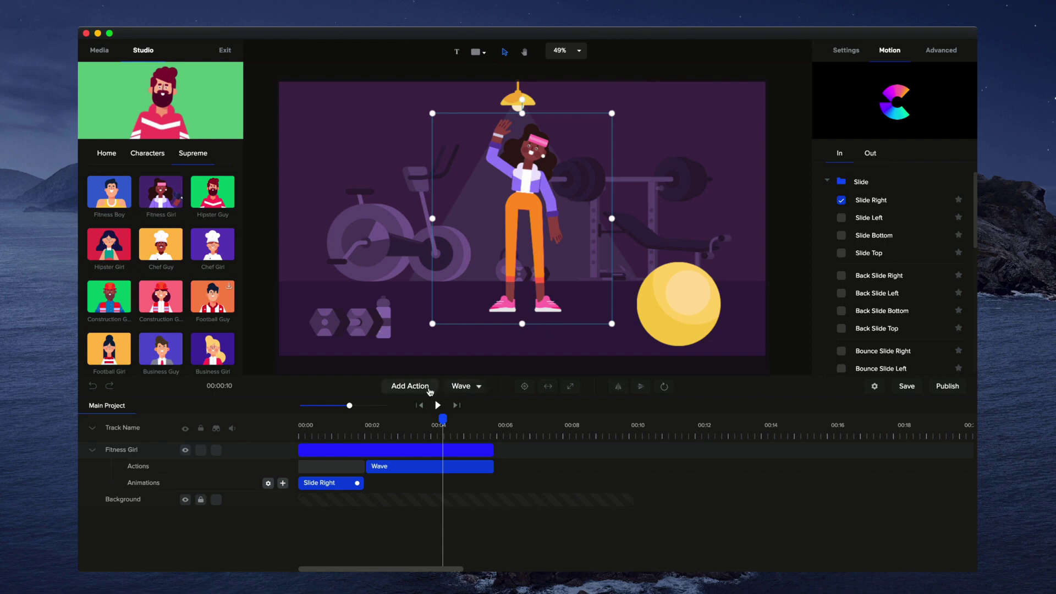
Step: Append a Walk Out action after the wave and end Fitness Girl's track near 00:08
left_click(430, 389)
scroll(430, 356, "down", 2)
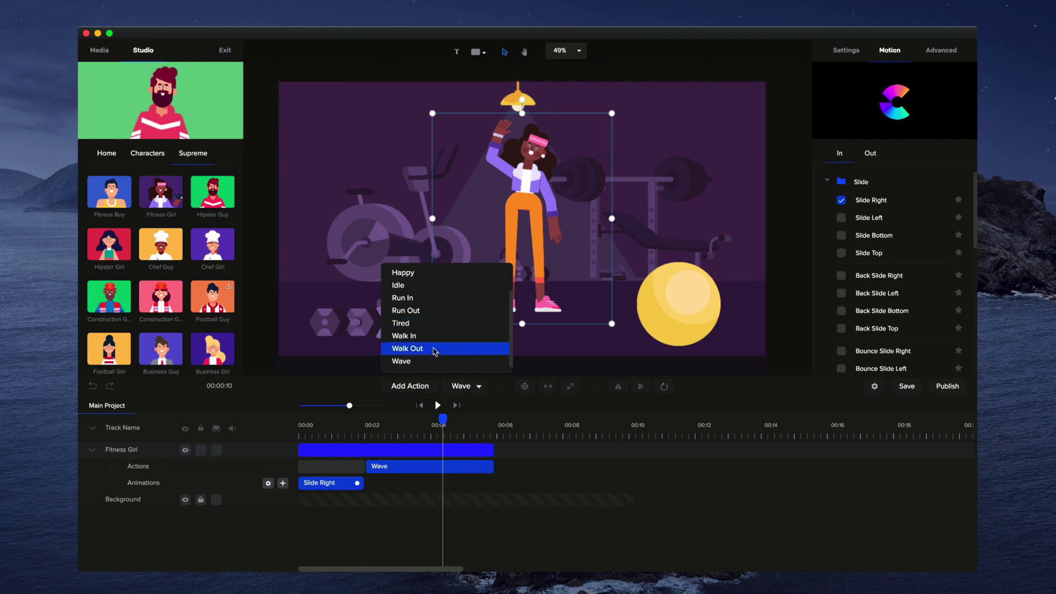
left_click(430, 354)
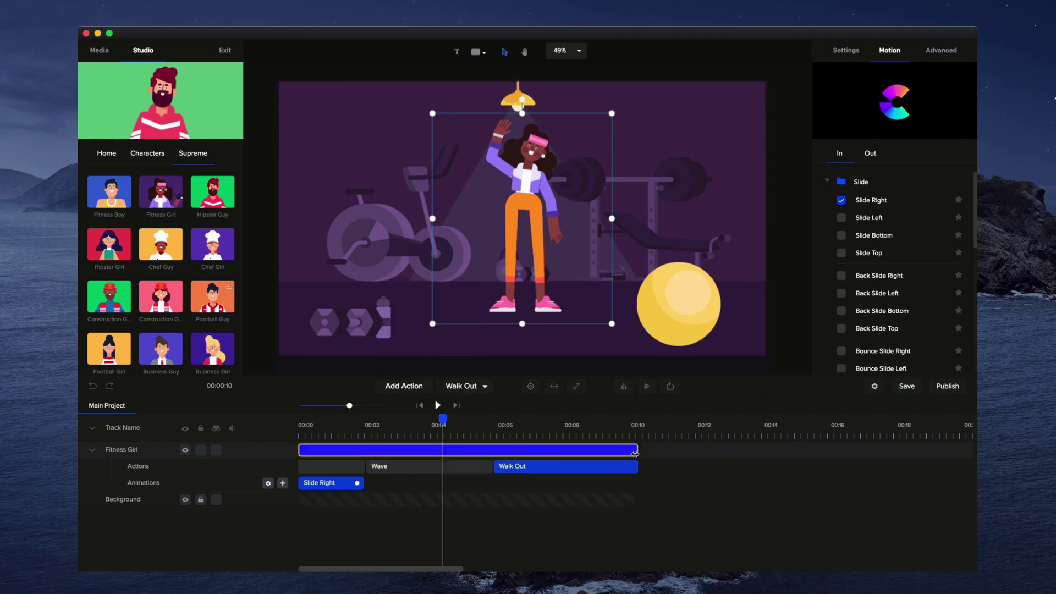
left_click_drag(634, 453, 574, 452)
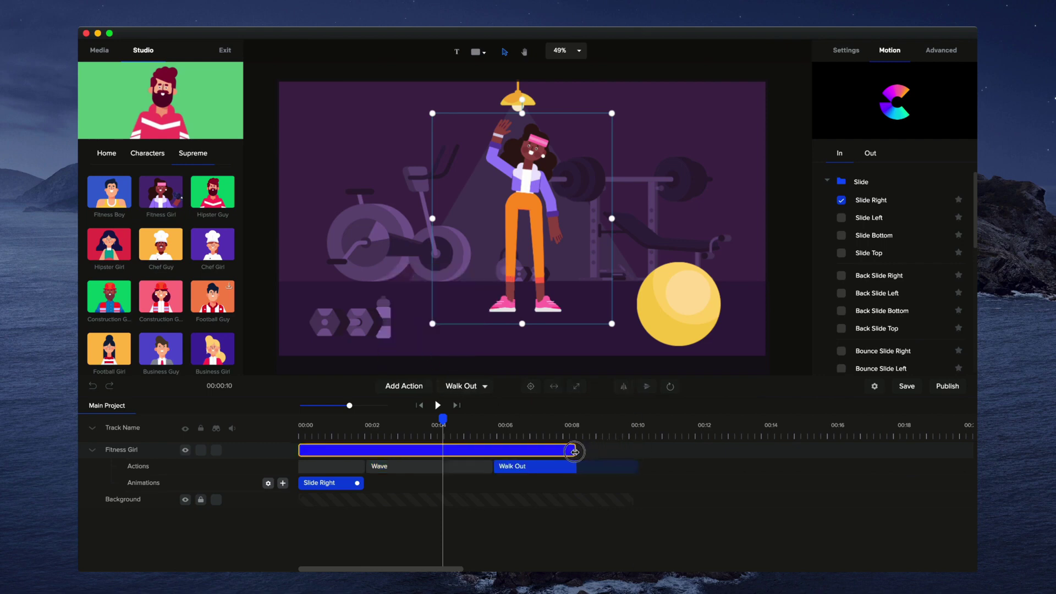
left_click(537, 444)
left_click(495, 436)
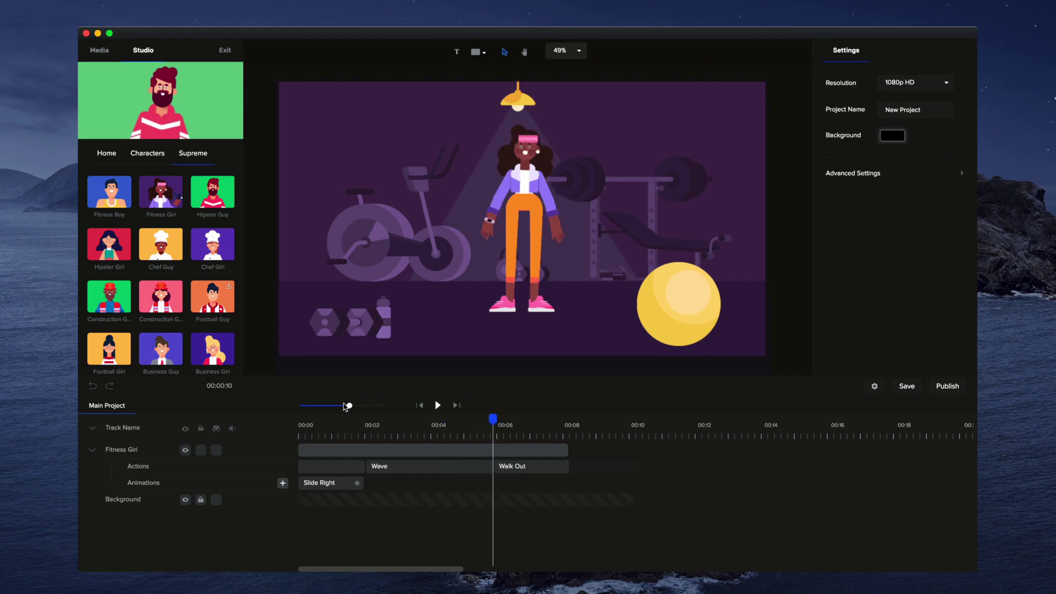
left_click_drag(347, 406, 361, 406)
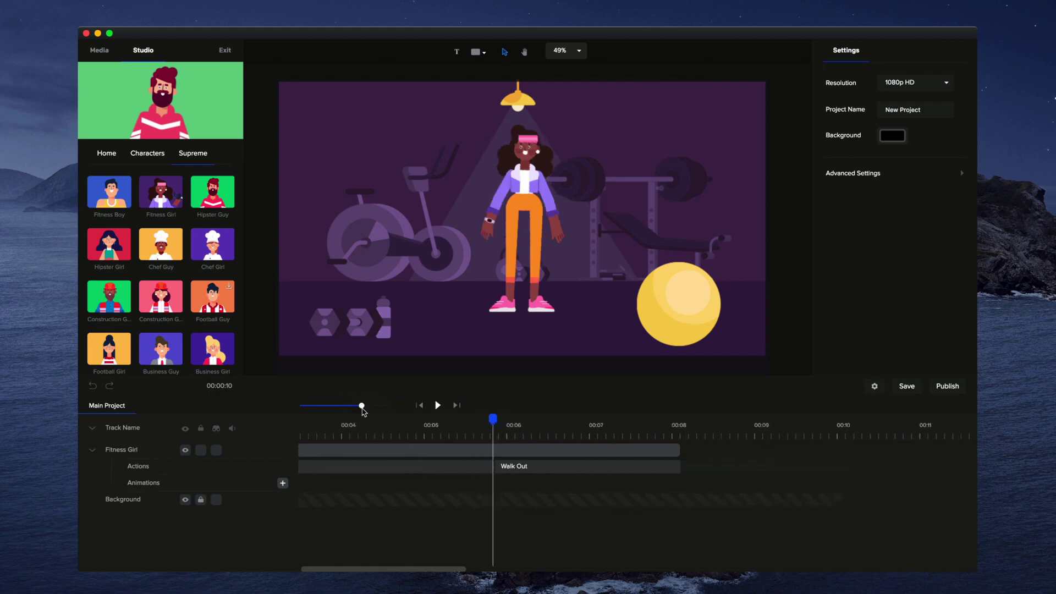
left_click_drag(491, 422, 517, 426)
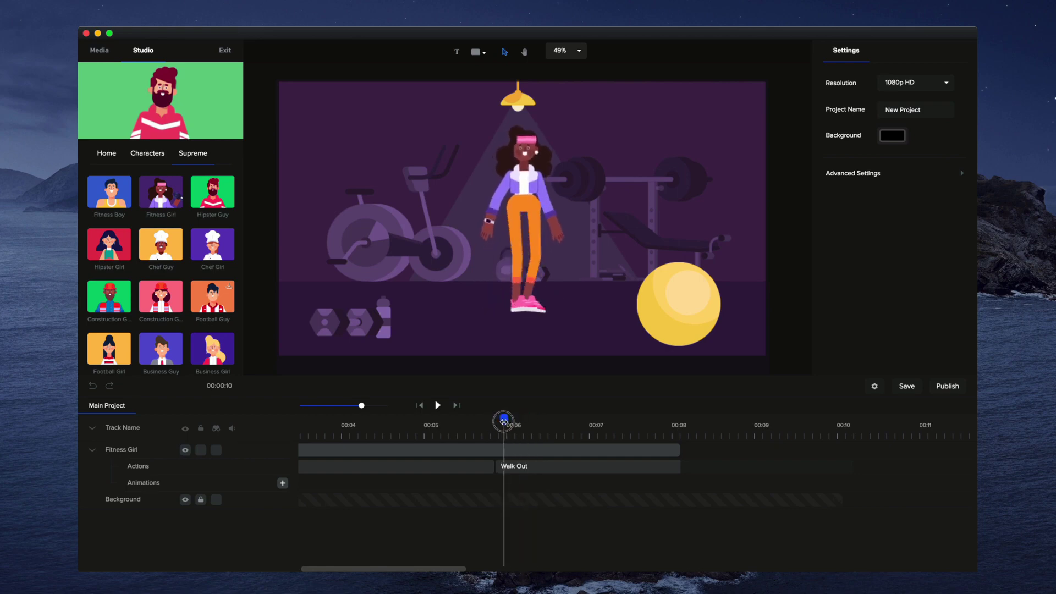
left_click_drag(518, 425, 518, 421)
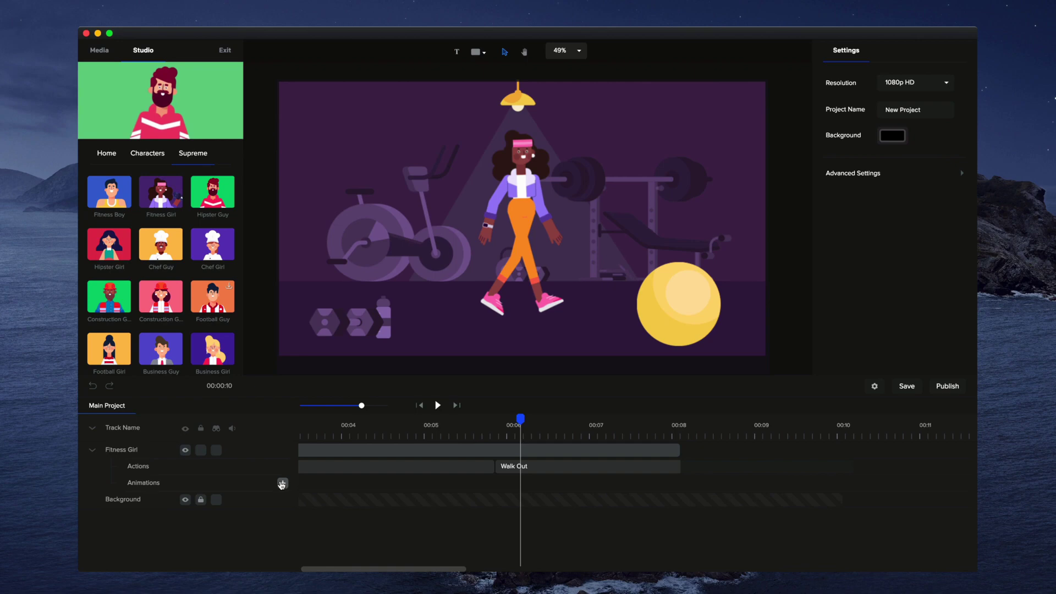
Step: Add a Custom animation to Fitness Girl with the Position property enabled
left_click(282, 484)
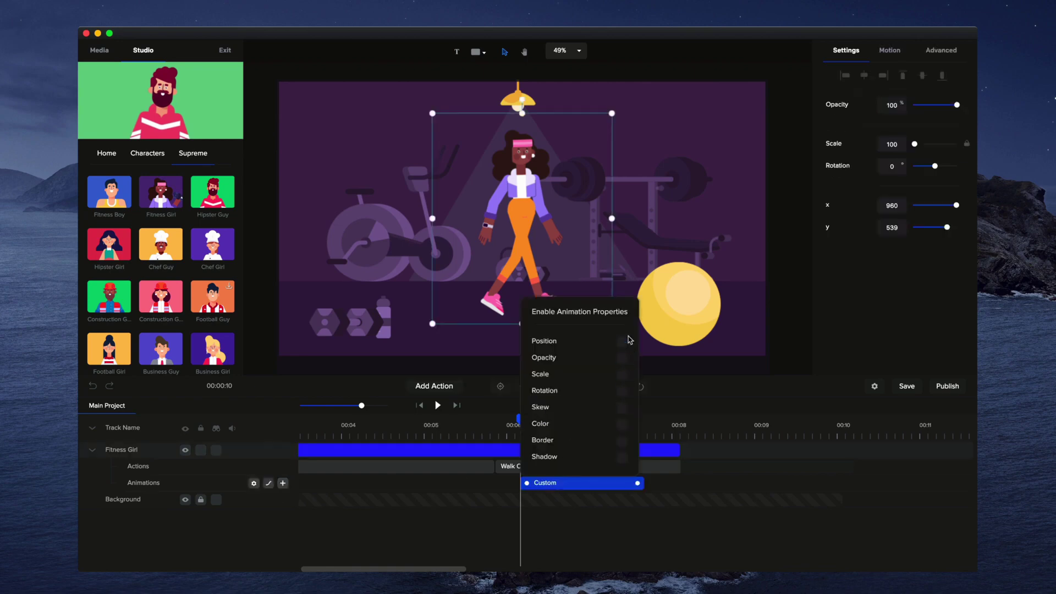
left_click(623, 343)
left_click(659, 494)
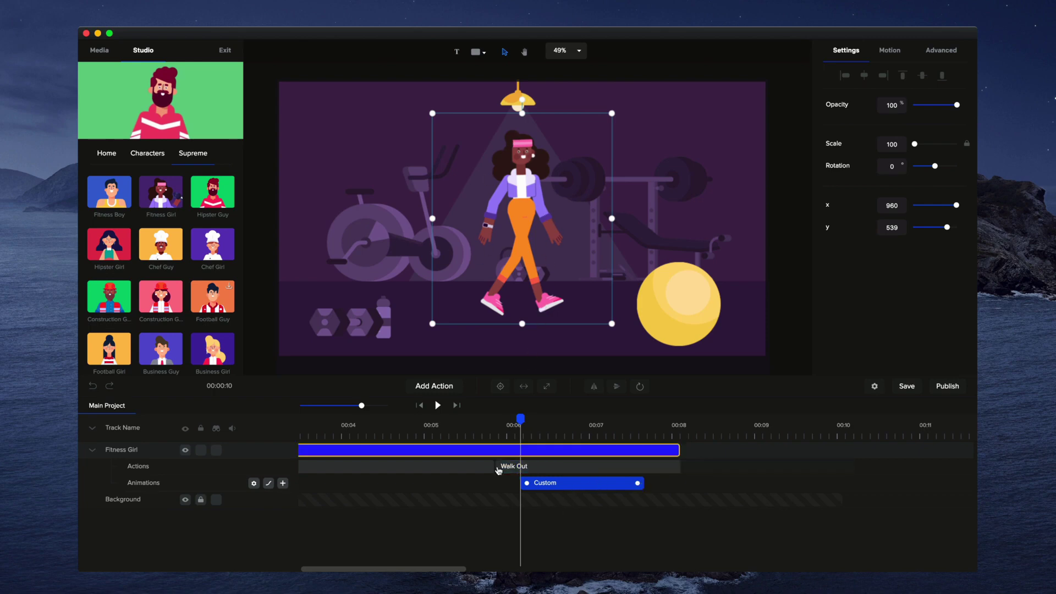
Step: Set the Custom animation's ending x position to 2233, beyond the right edge
left_click_drag(523, 419, 650, 419)
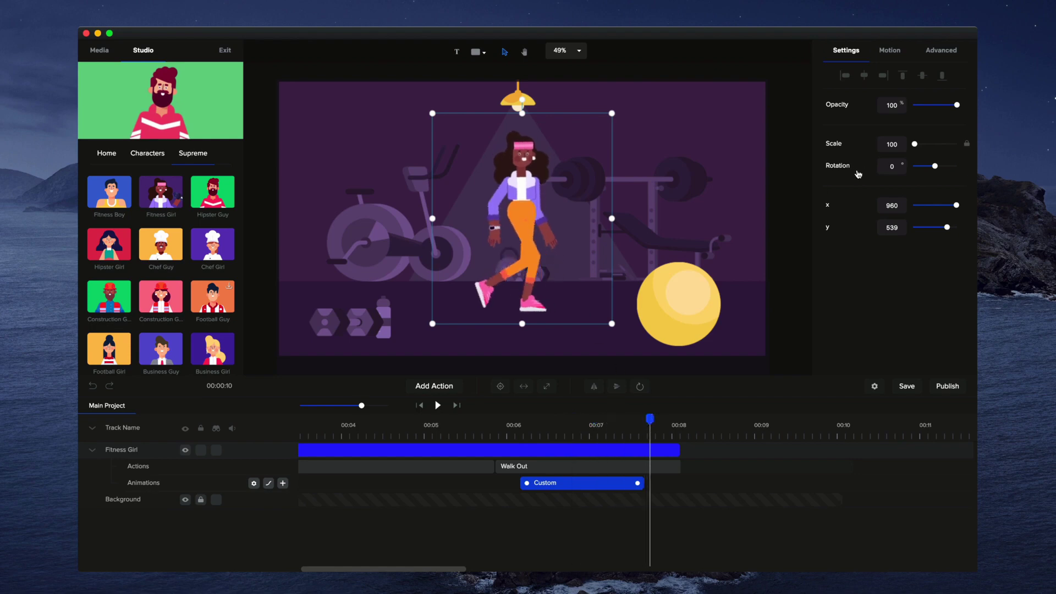
scroll(651, 233, "down", 1)
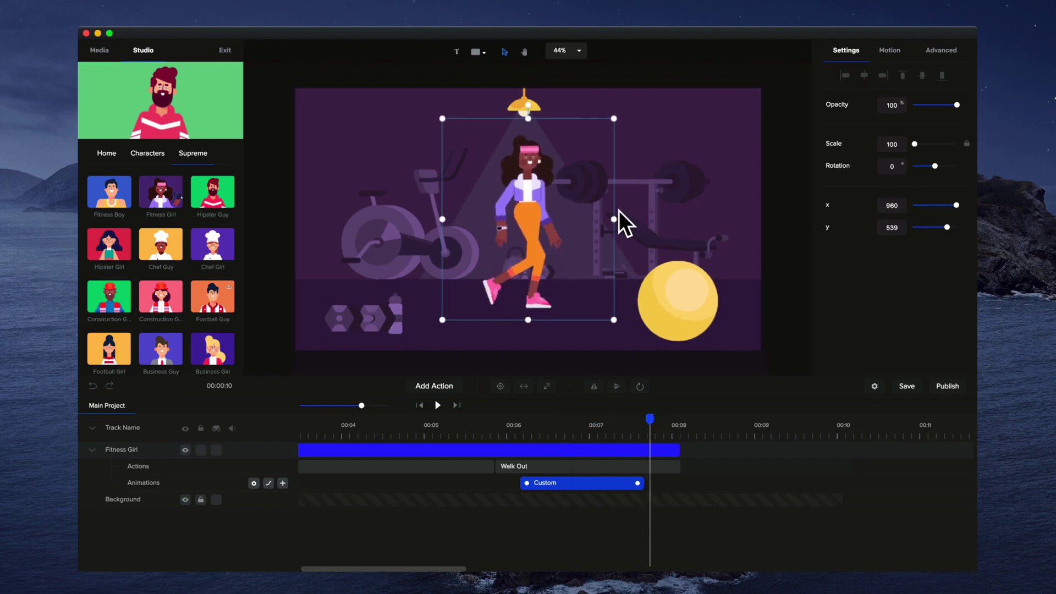
left_click_drag(537, 214, 810, 201)
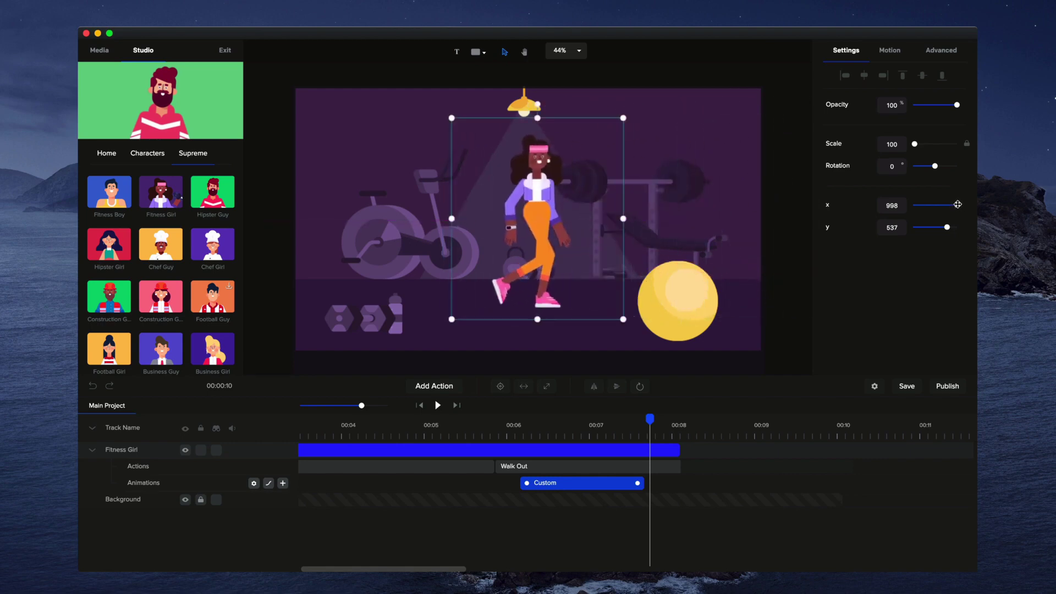
left_click_drag(957, 204, 979, 203)
double_click(894, 204)
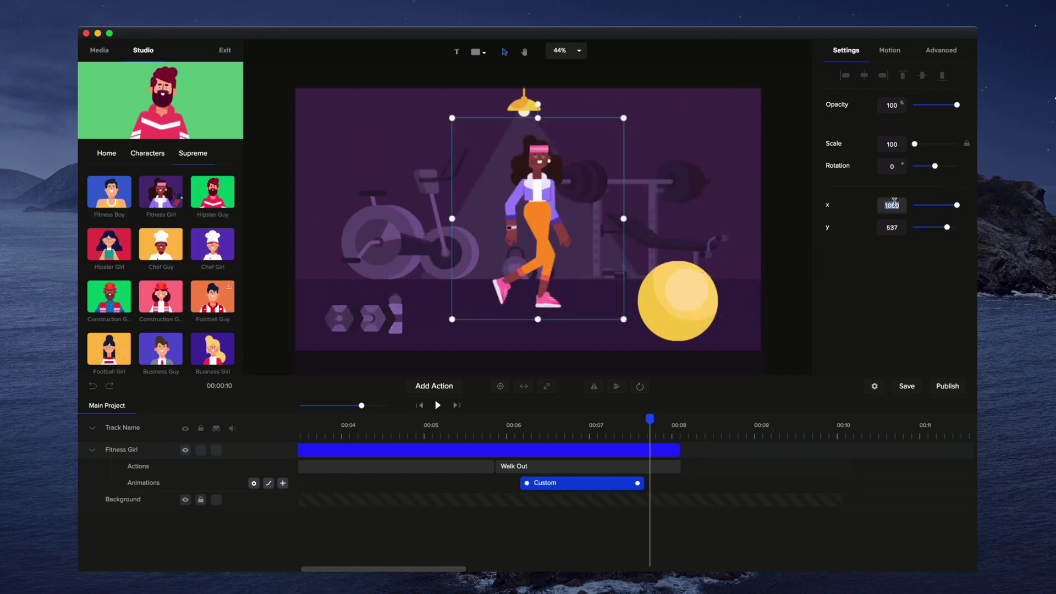
type("3000")
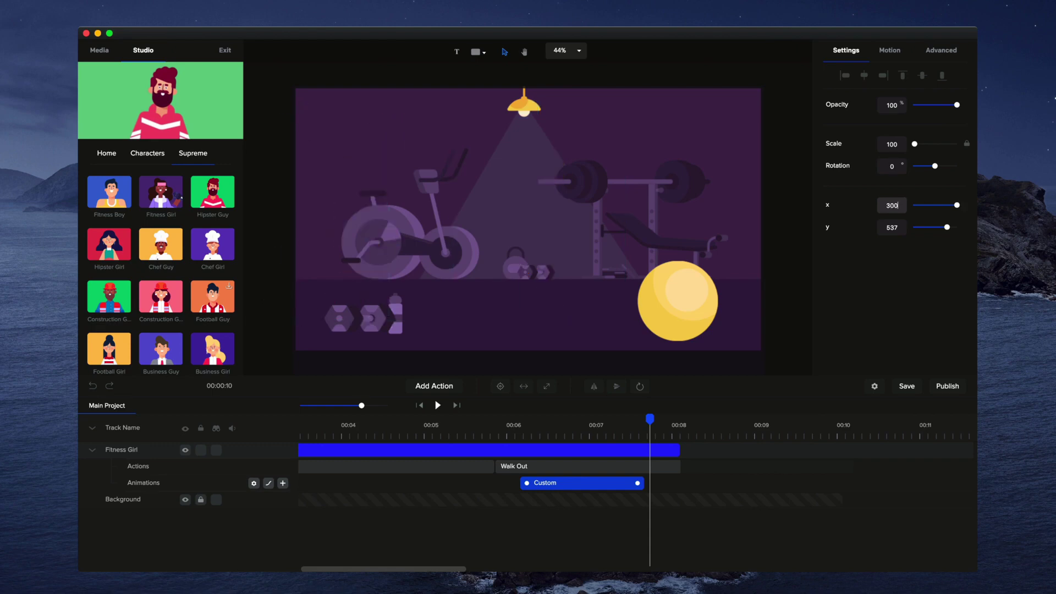
key("BackSpace")
key("BackSpace")
left_click(824, 224)
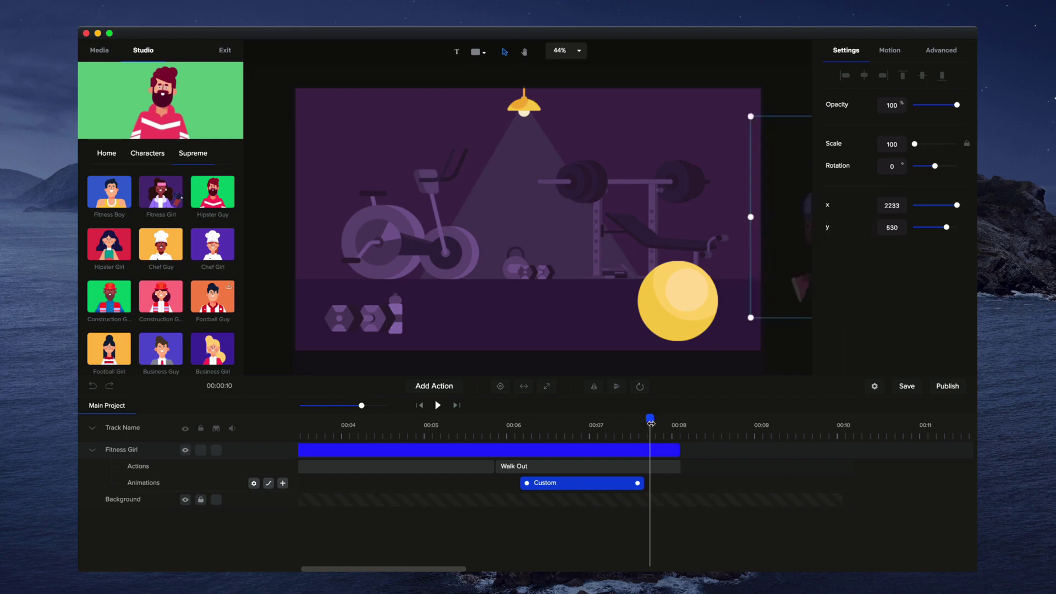
mouse_move(651, 422)
left_mouse_down()
mouse_move(551, 446)
mouse_move(488, 446)
left_mouse_up()
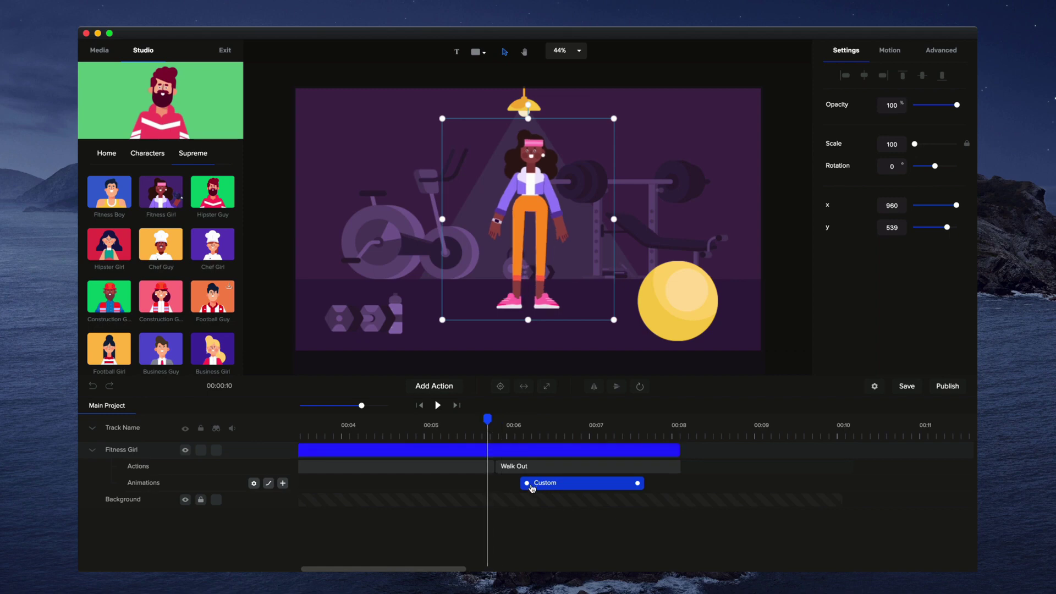
Step: Preview the walk-out, then scrub back to before the exit move
left_click(435, 405)
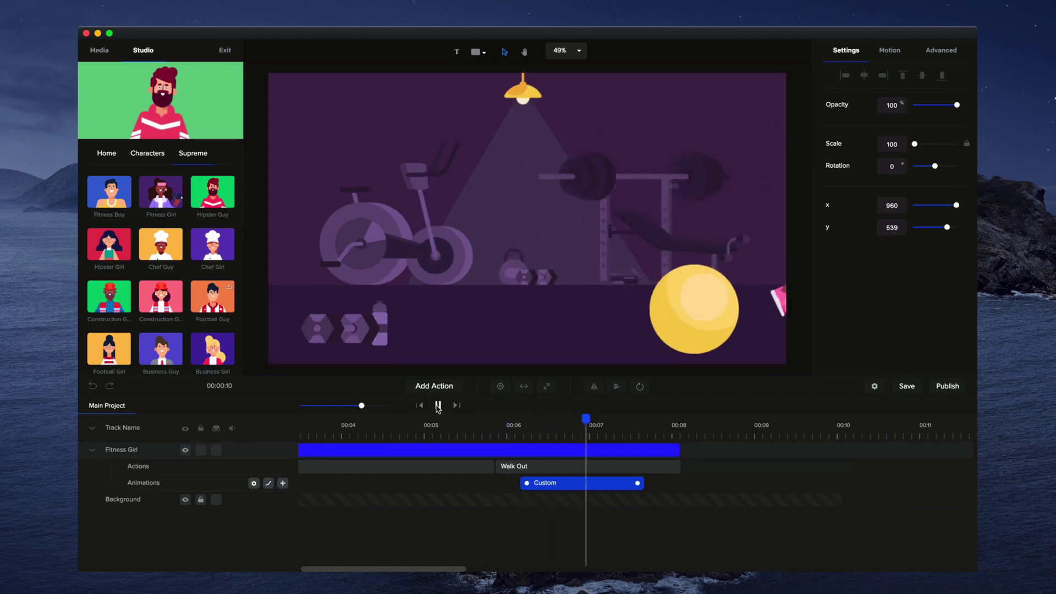
left_click(438, 406)
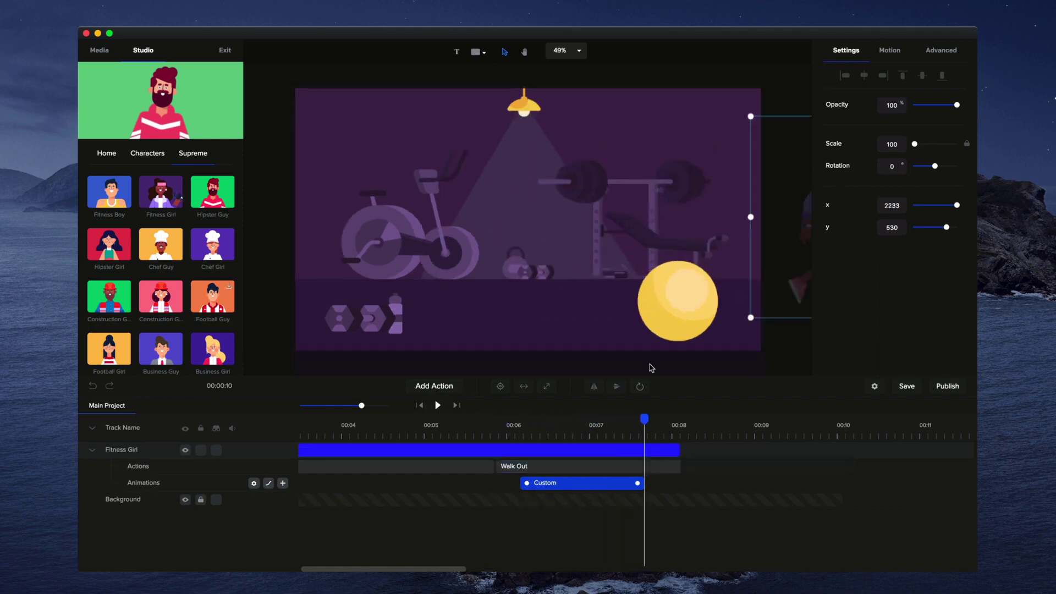
mouse_move(649, 419)
left_mouse_down()
mouse_move(549, 425)
mouse_move(518, 440)
left_mouse_up()
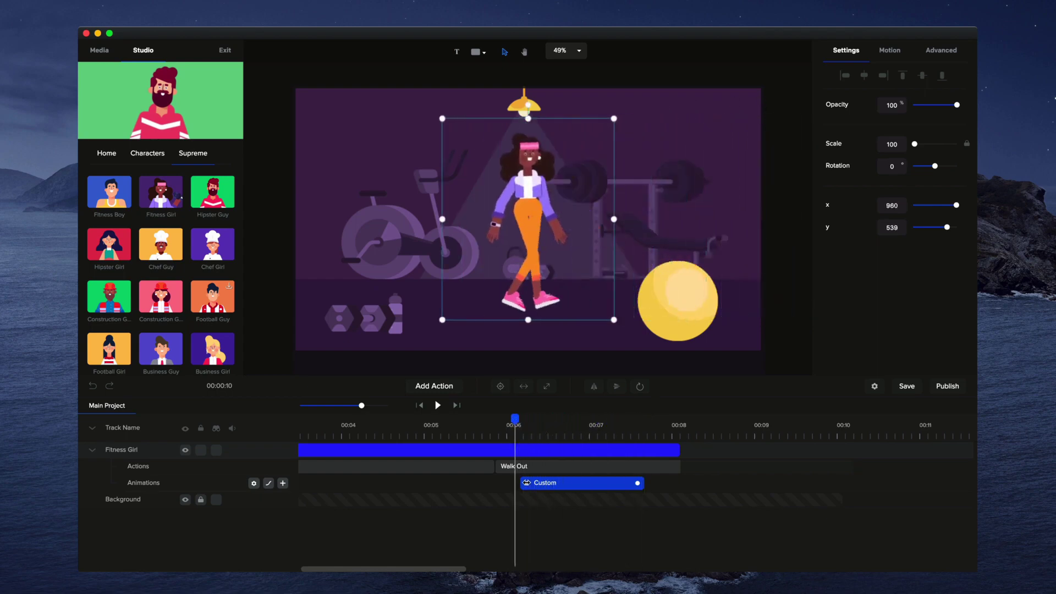
Step: Change the Custom animation's easing from Power2 to Linear
right_click(543, 484)
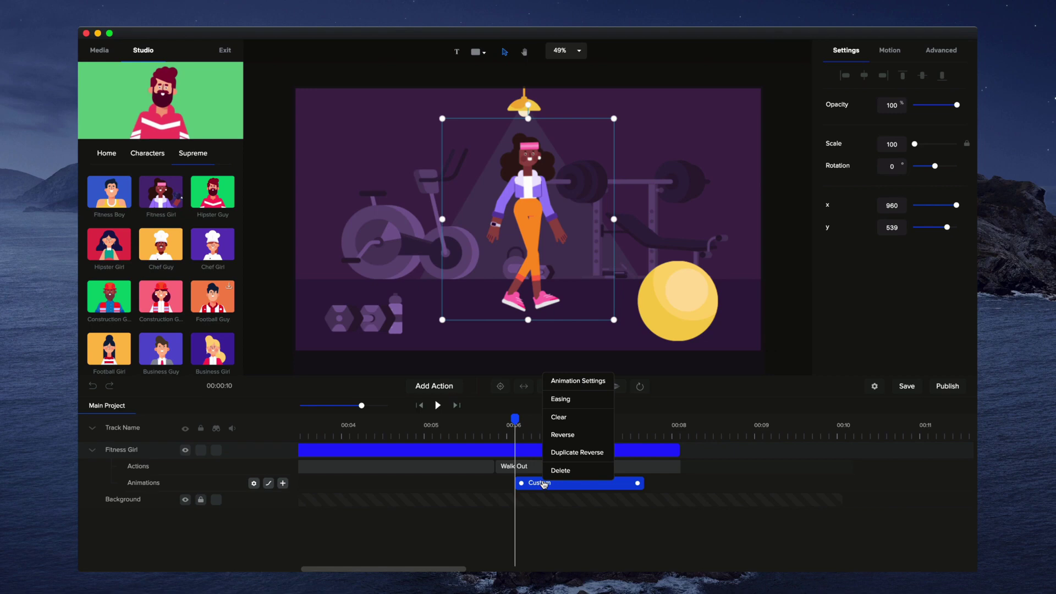
left_click(581, 405)
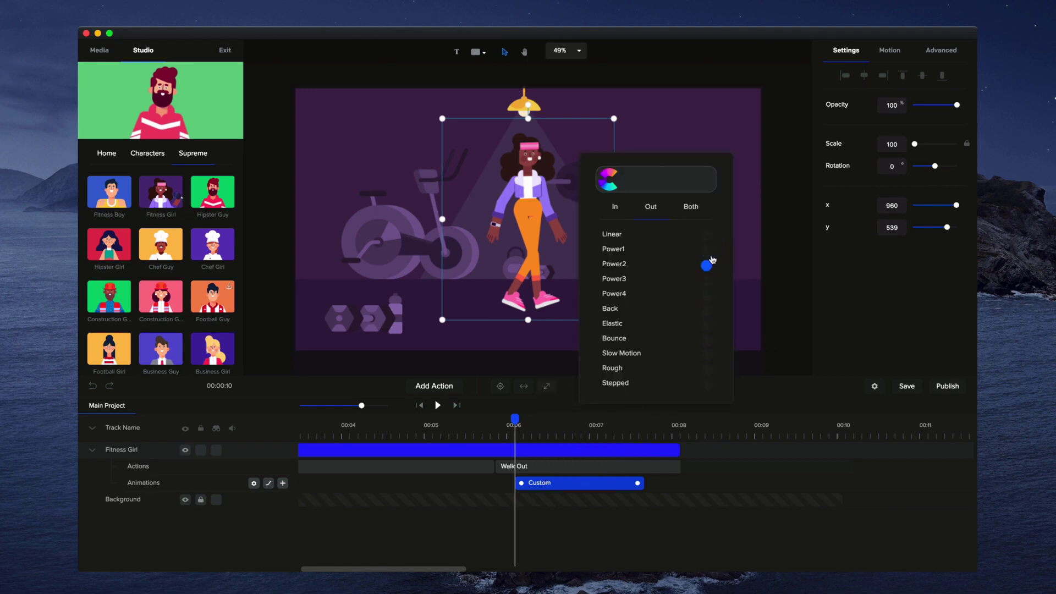
left_click(707, 236)
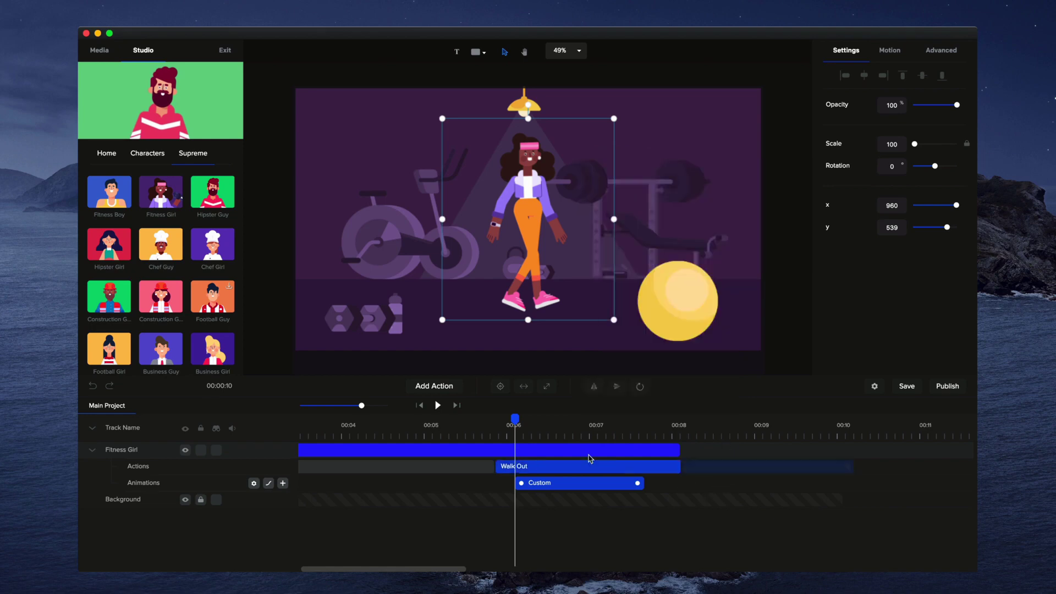
Step: Preview Fitness Girl's walk-out past the right edge from six seconds, then collapse her track rows
left_click(589, 457)
left_click(438, 406)
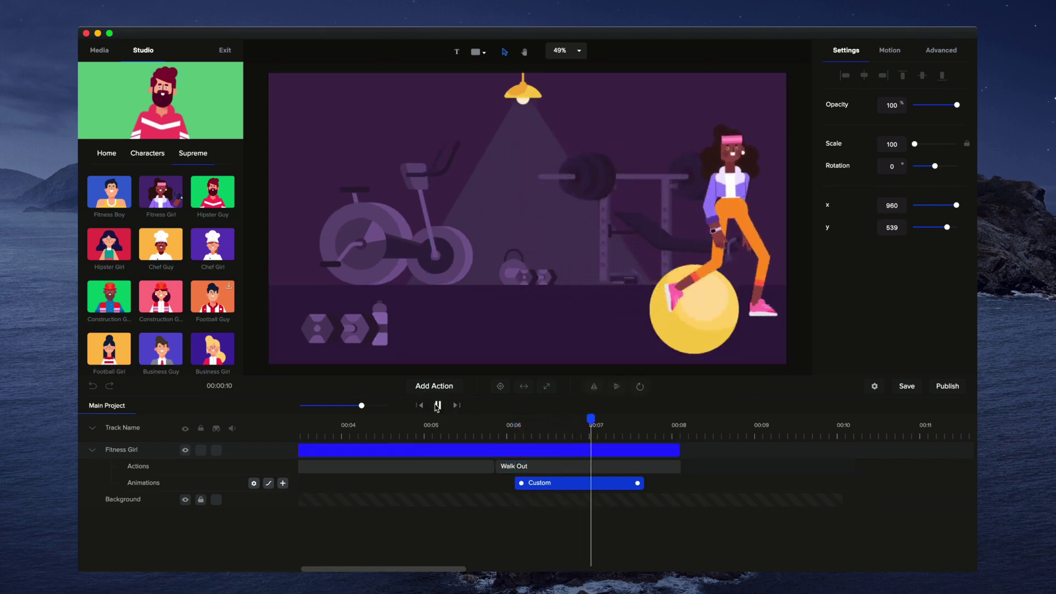
left_click(437, 405)
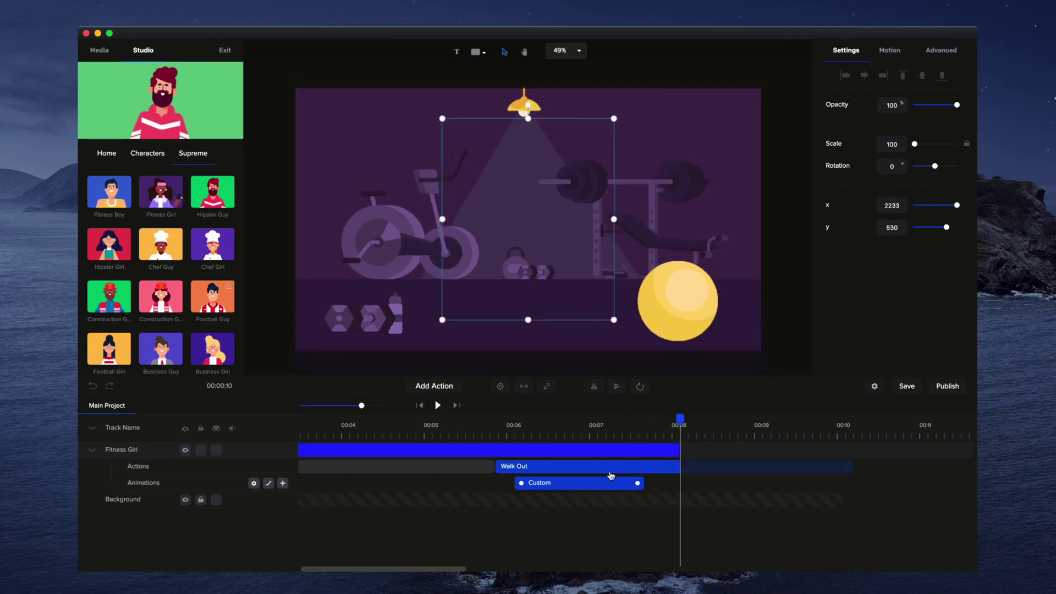
left_click(513, 424)
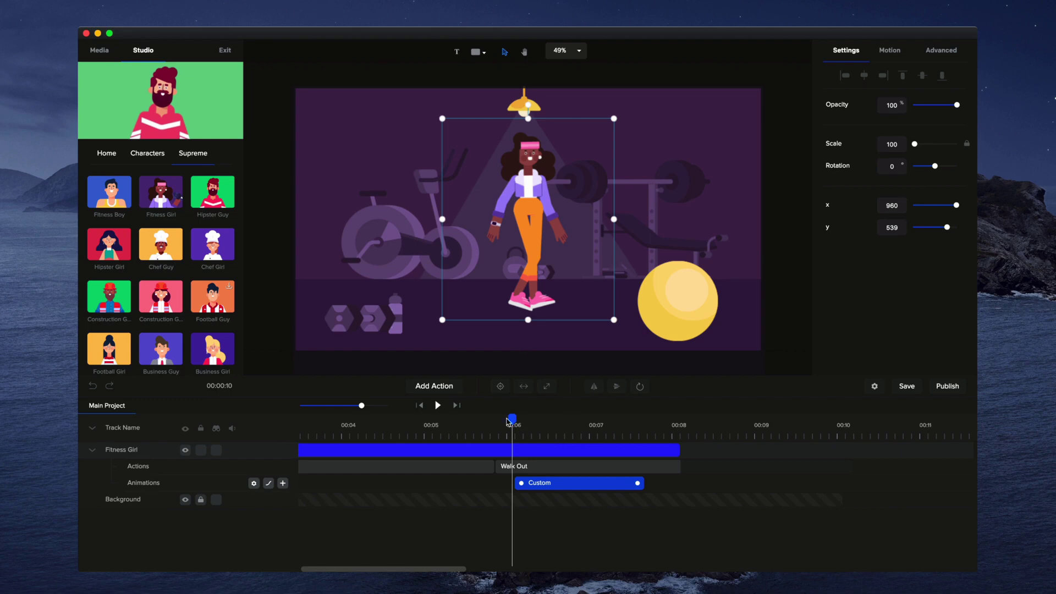
left_click_drag(507, 422, 651, 423)
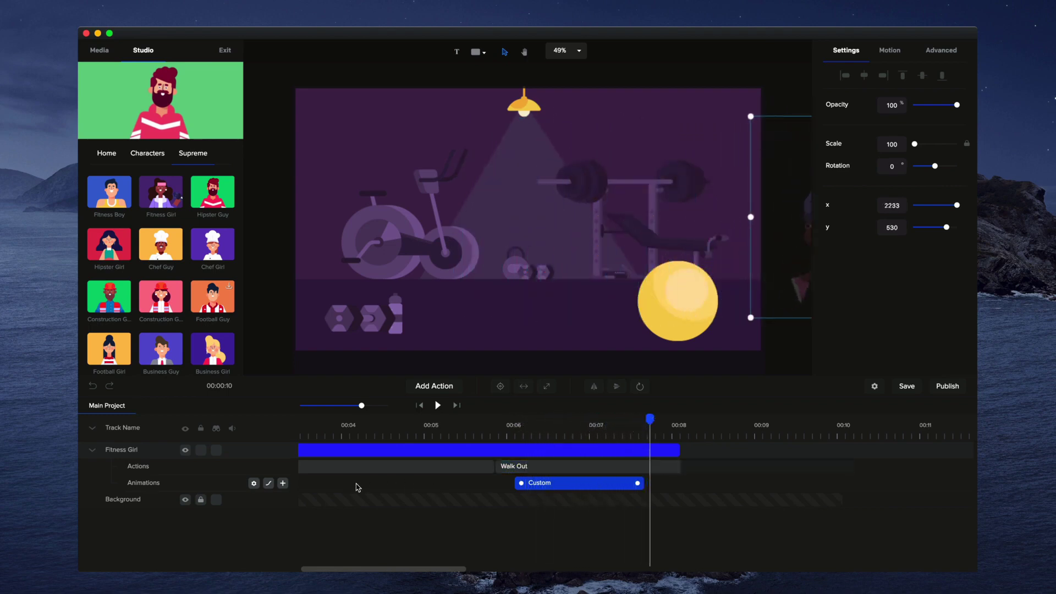
left_click(92, 450)
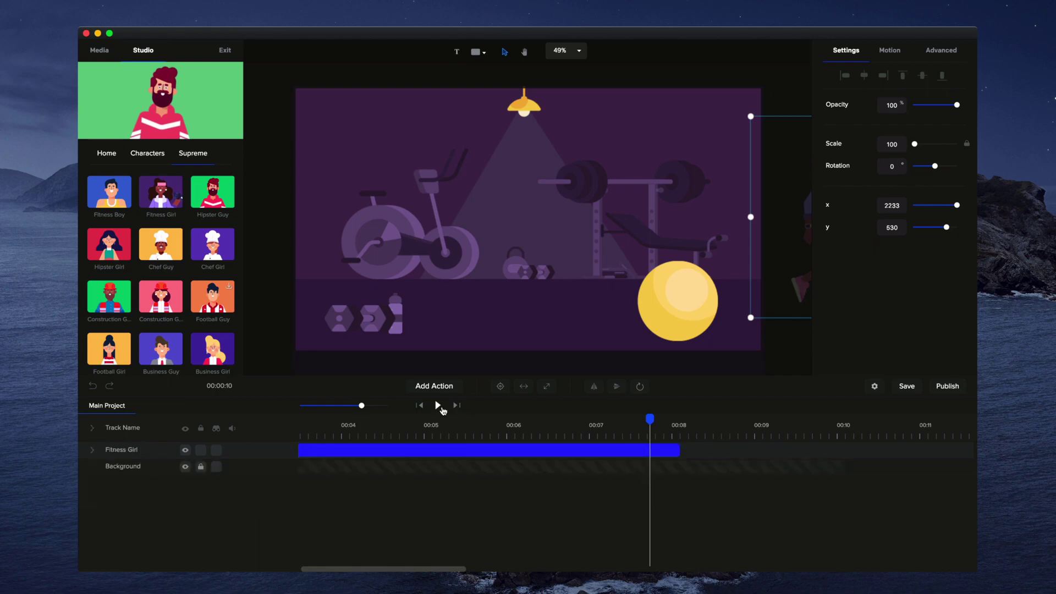